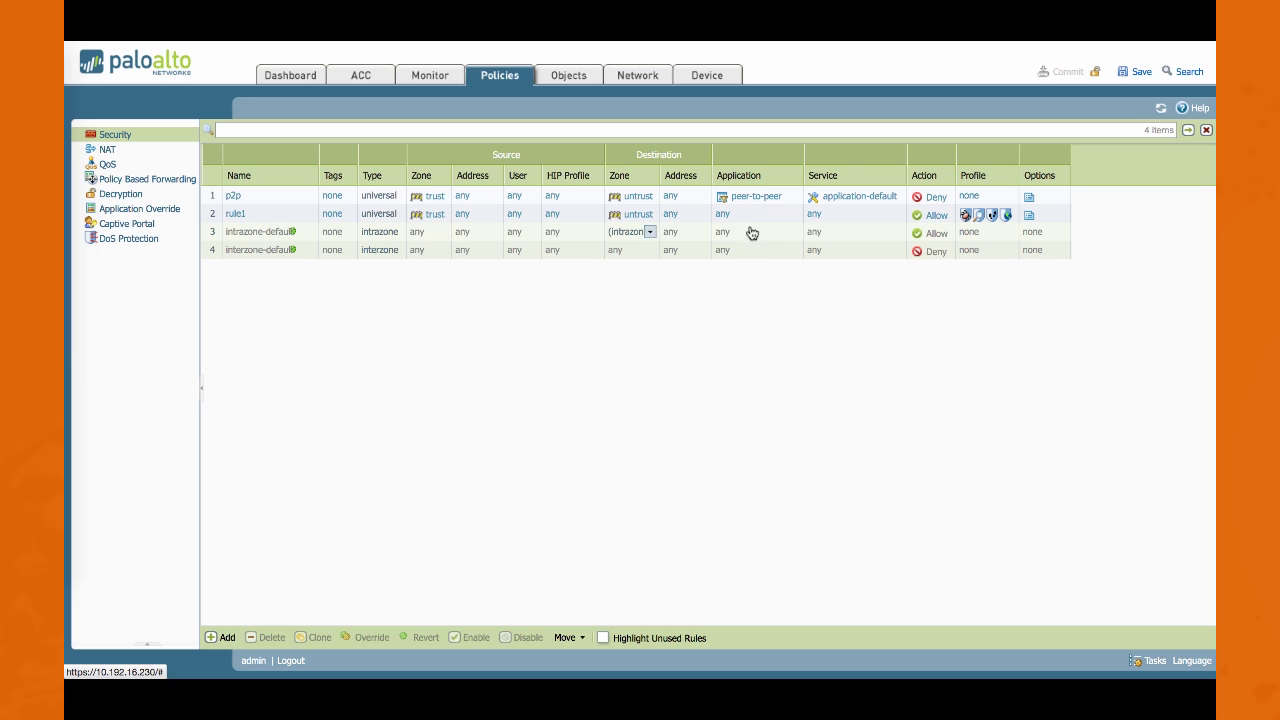
- Change the trust zone's type from virtual wire to Layer3
{"action": "left_click", "coordinate": [638, 79]}
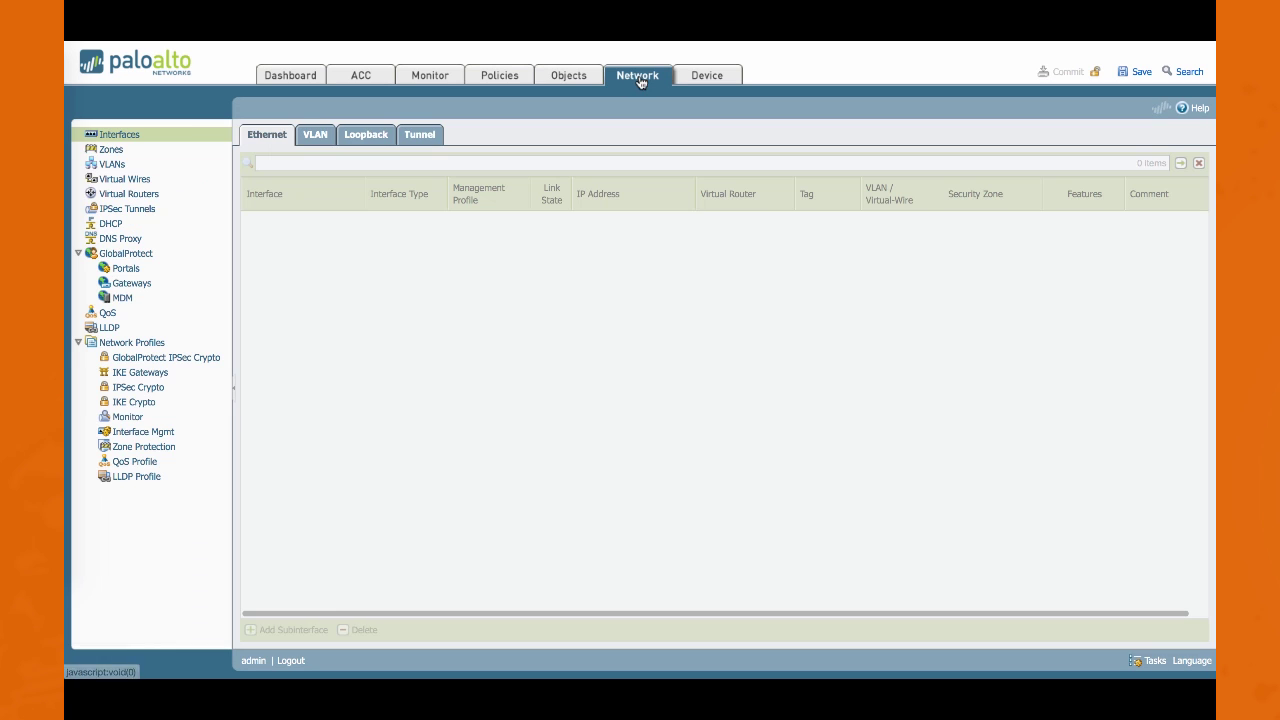
{"action": "left_click", "coordinate": [110, 149]}
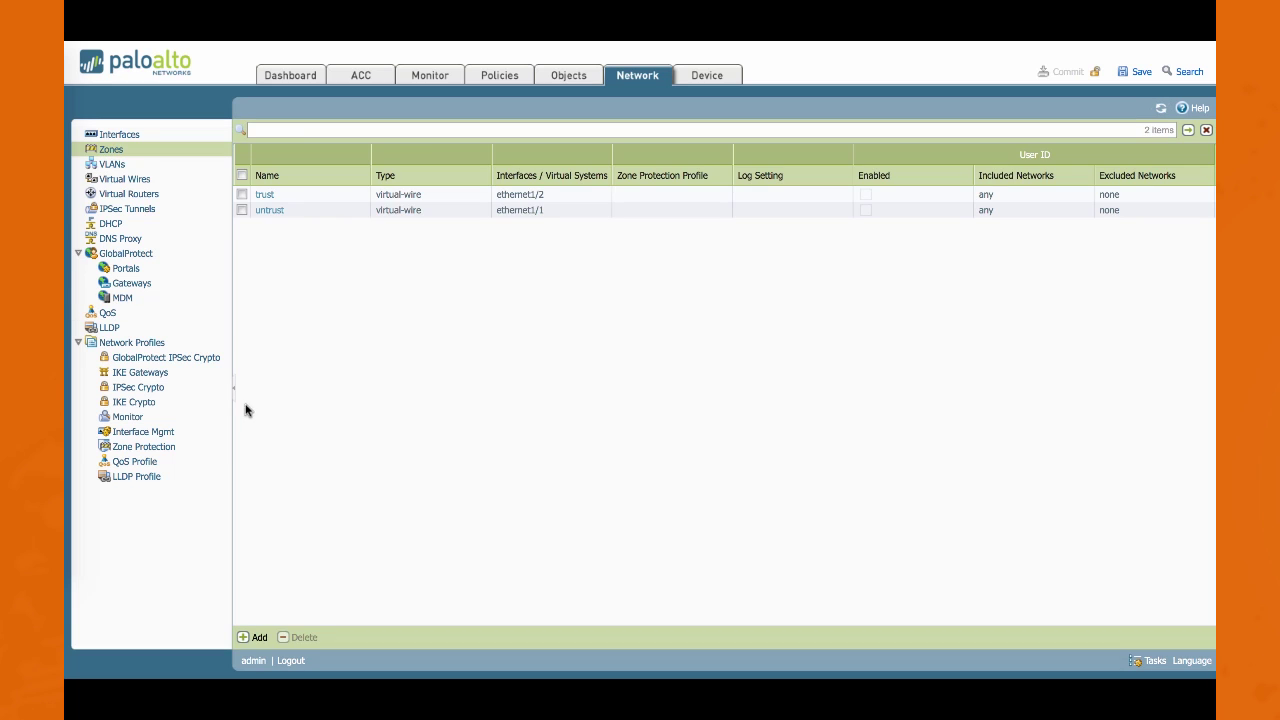
{"action": "left_click", "coordinate": [268, 194]}
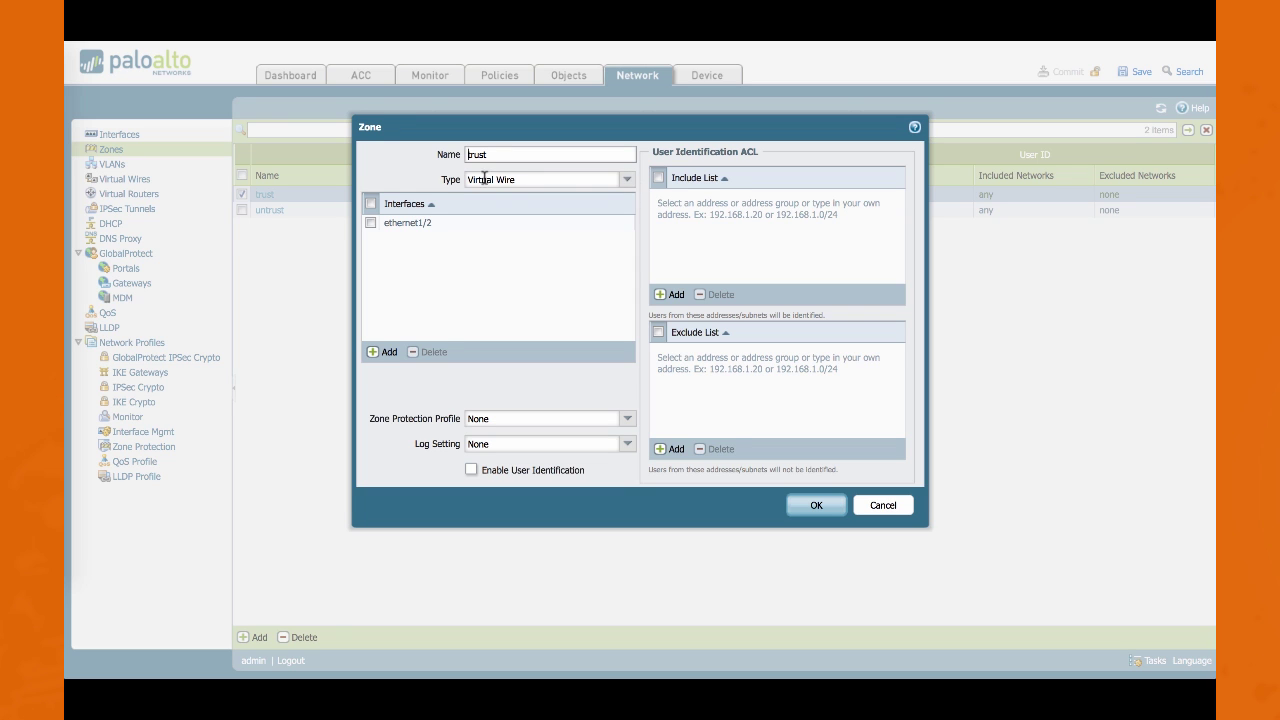
{"action": "left_click", "coordinate": [626, 180]}
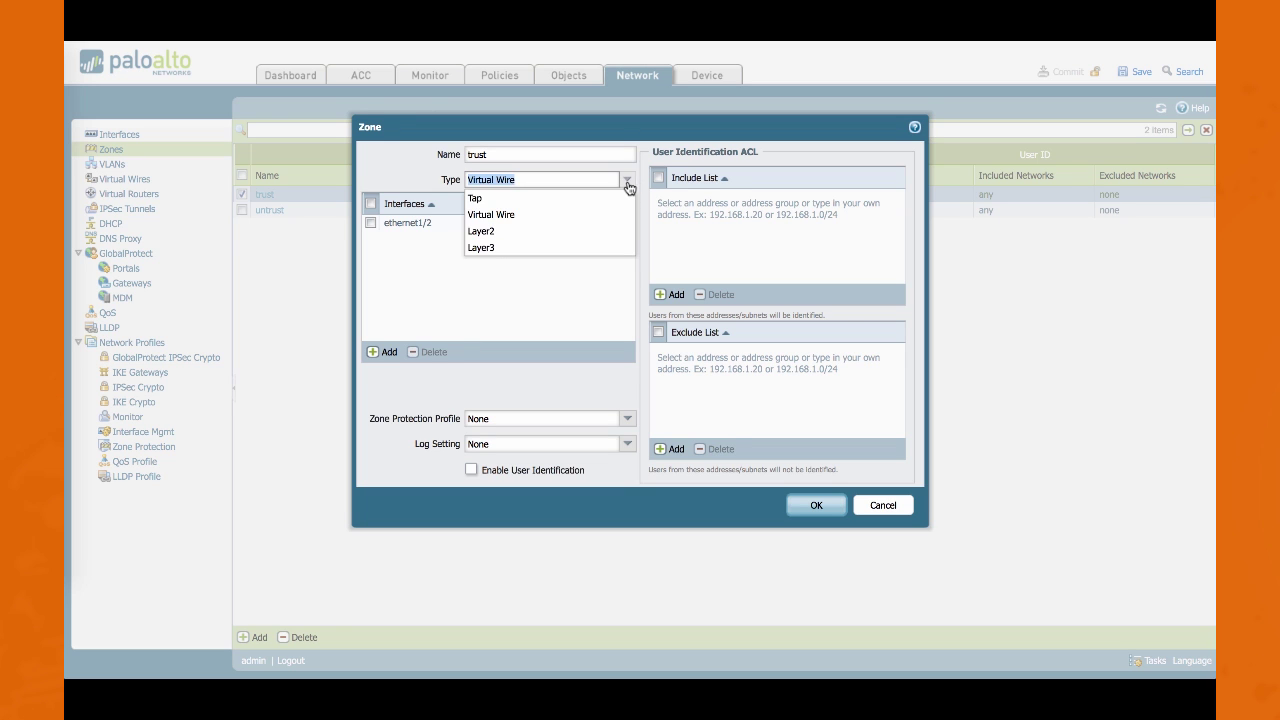
{"action": "left_click", "coordinate": [491, 249]}
{"action": "left_click", "coordinate": [817, 506]}
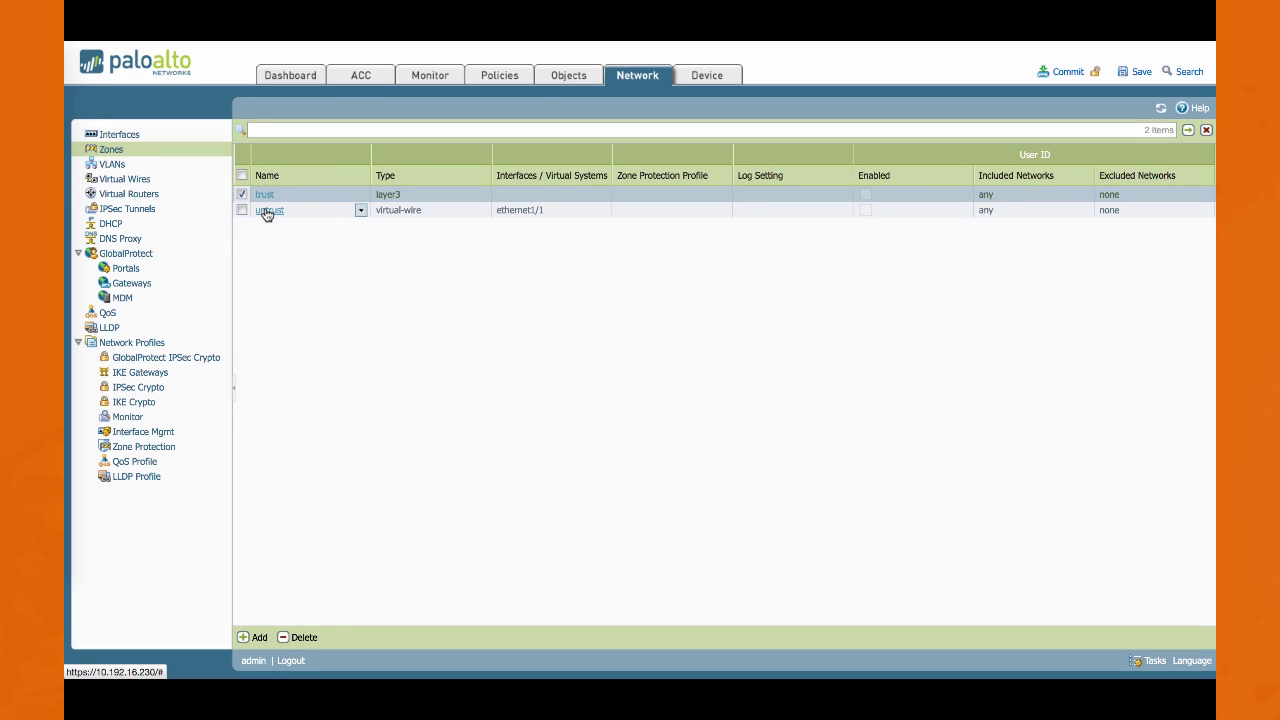
- Change the untrust zone's type to Layer3 as well
{"action": "left_click", "coordinate": [268, 212]}
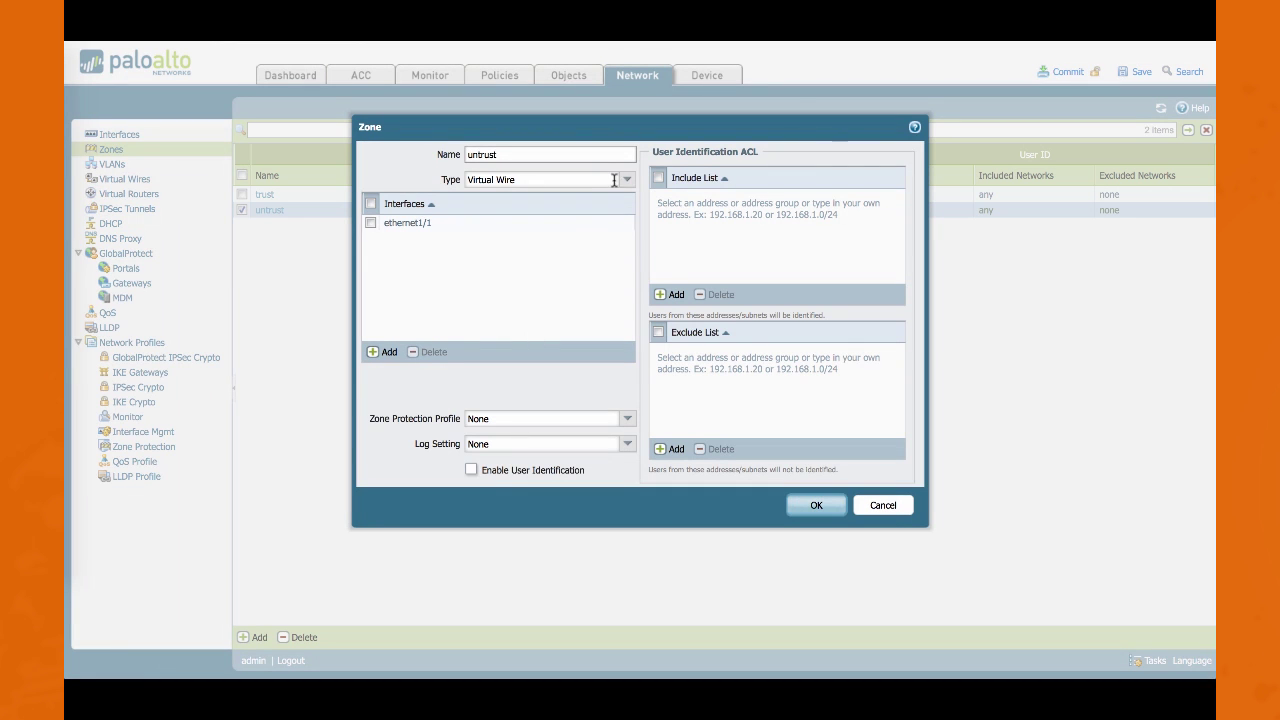
{"action": "left_click", "coordinate": [627, 179]}
{"action": "left_click", "coordinate": [487, 247]}
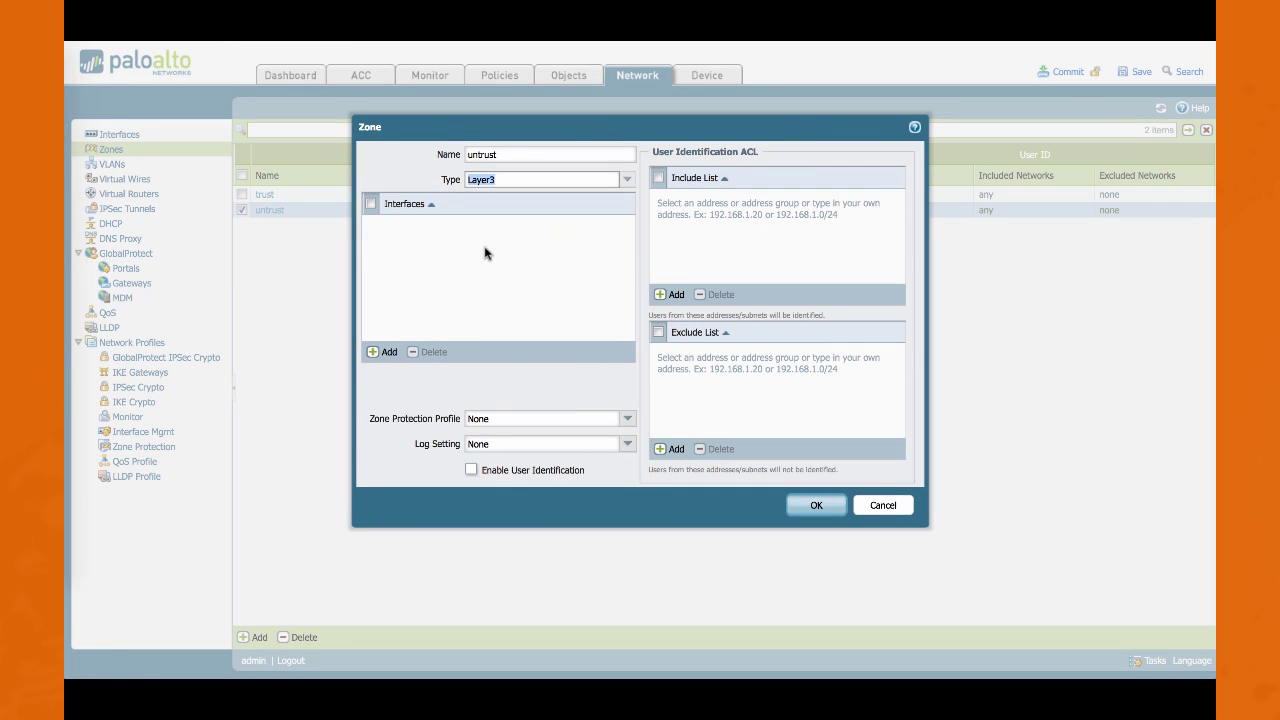
{"action": "left_click", "coordinate": [816, 507]}
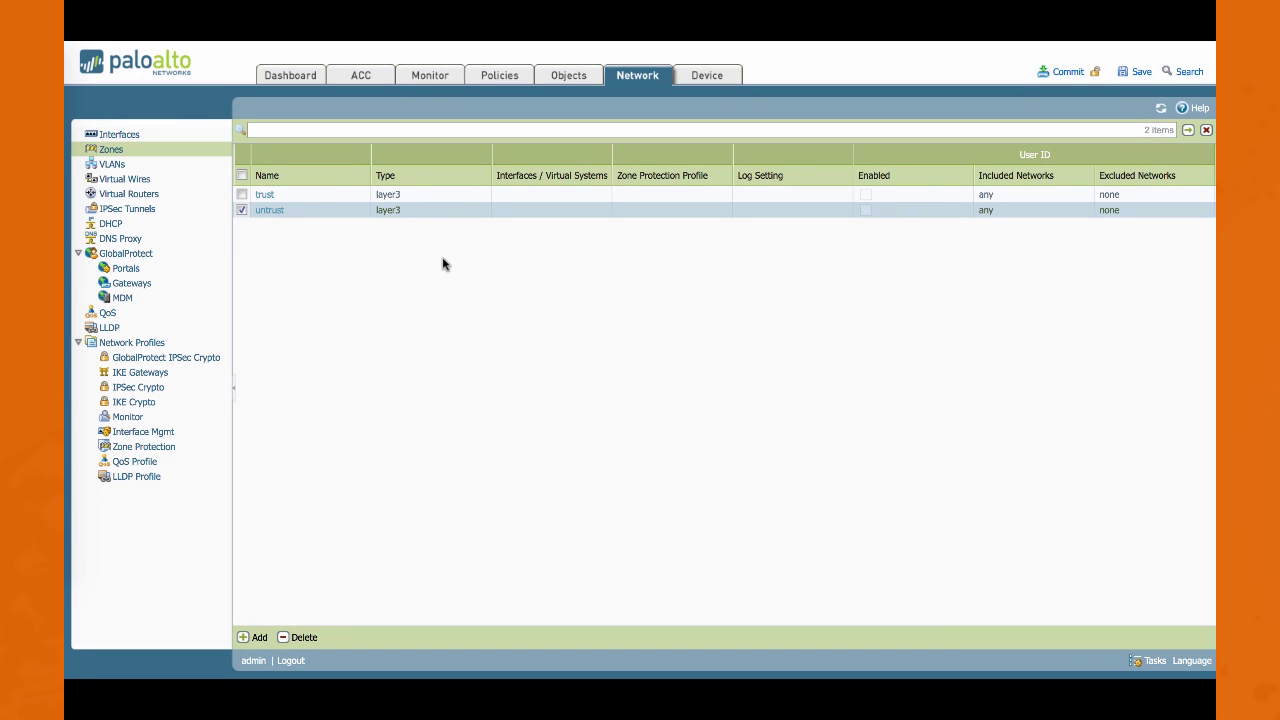
{"action": "left_click", "coordinate": [133, 140]}
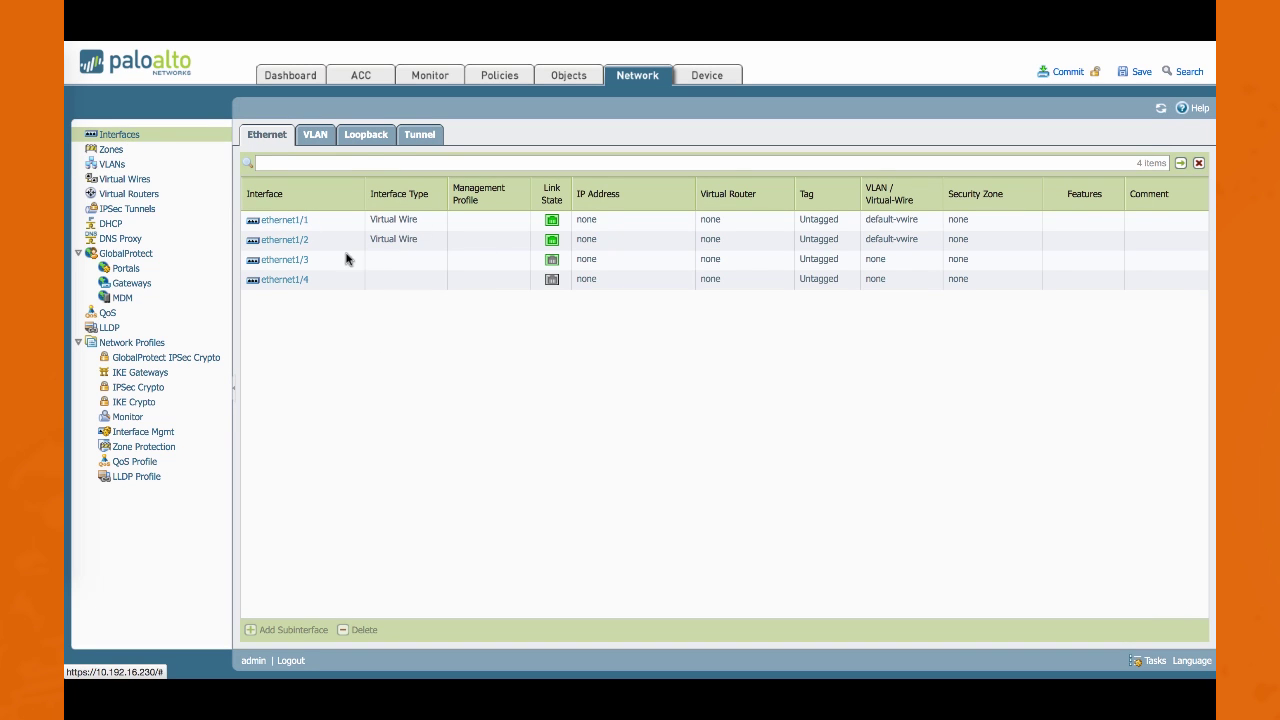
- Make ethernet1/1 a Layer3 interface in the default virtual router and untrust zone
{"action": "left_click", "coordinate": [285, 226]}
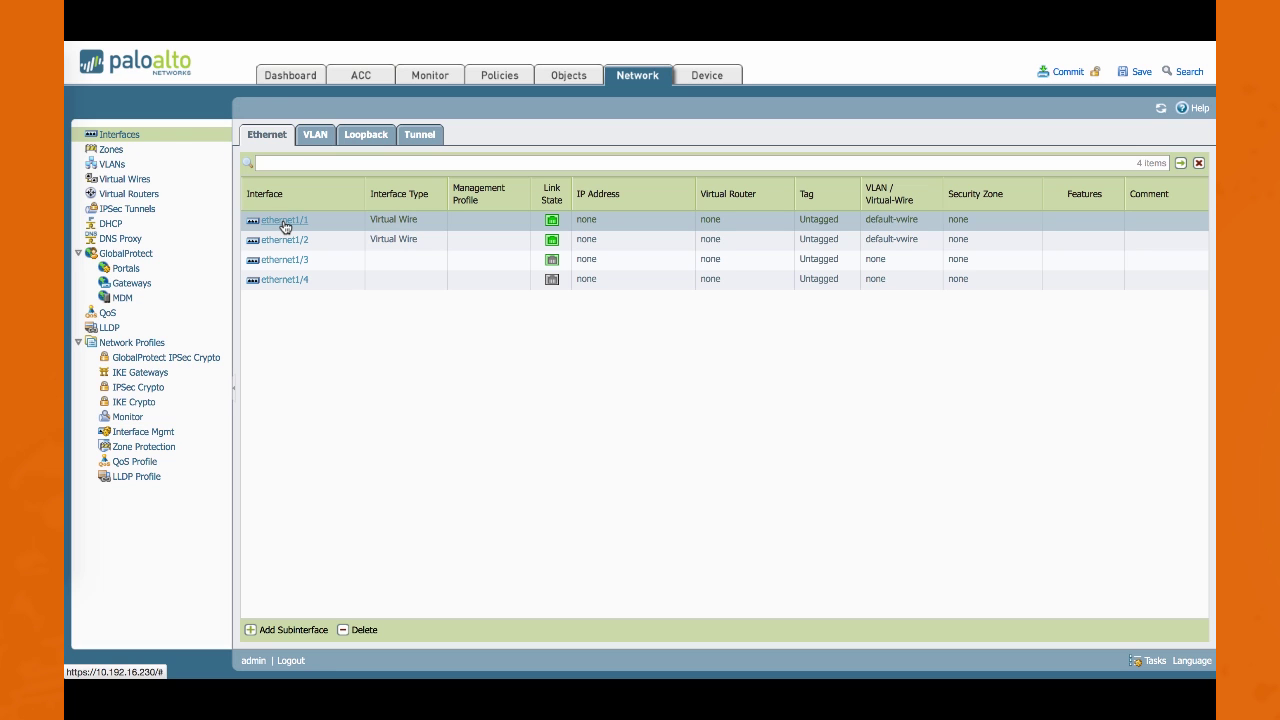
{"action": "left_click", "coordinate": [285, 226]}
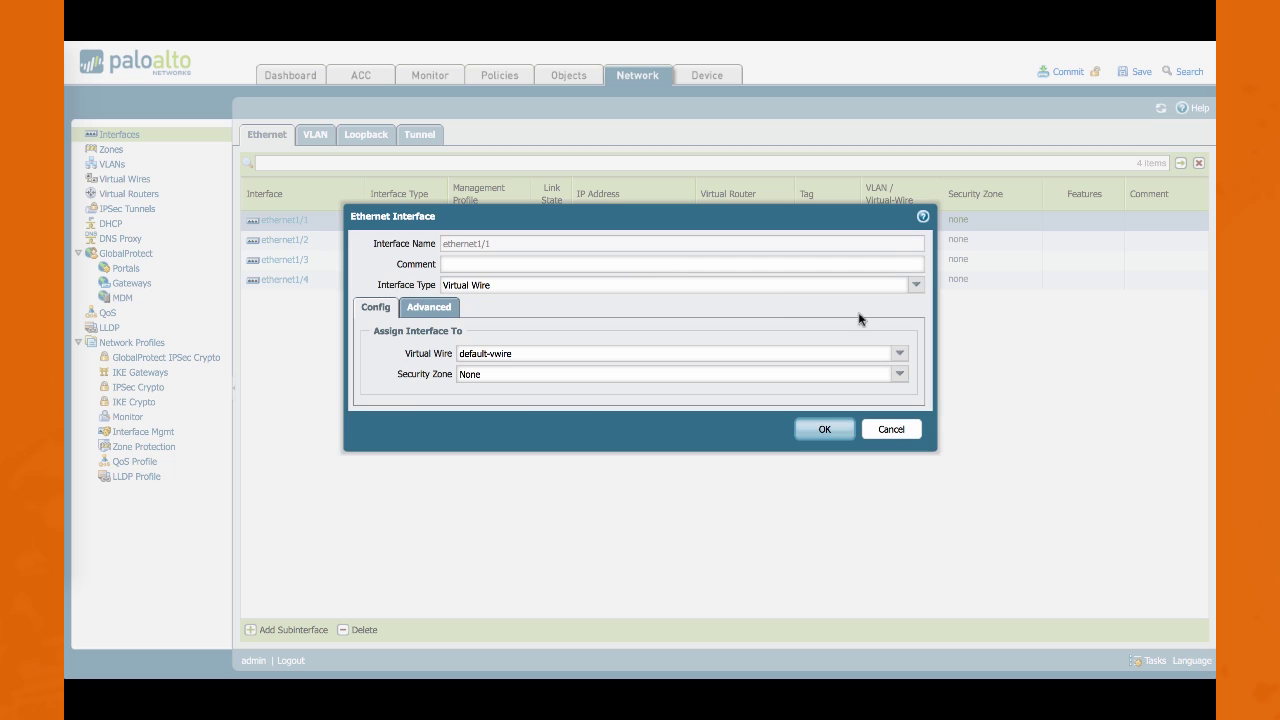
{"action": "left_click", "coordinate": [915, 285]}
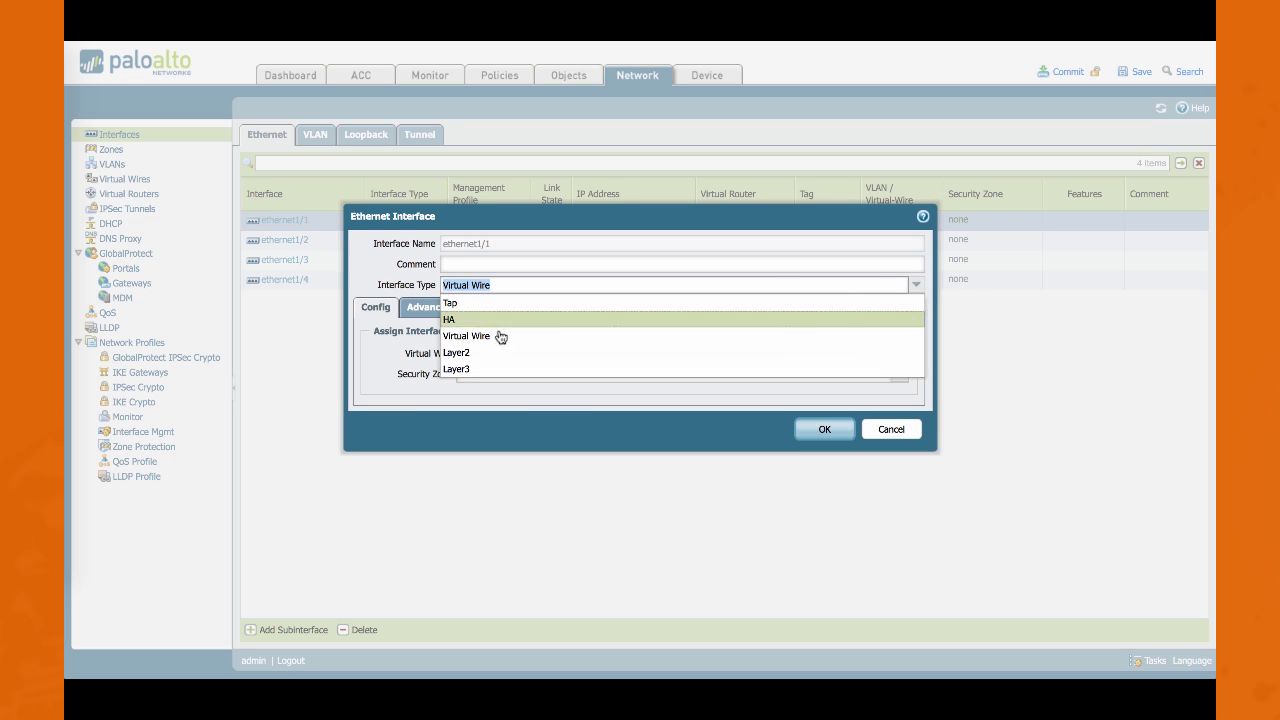
{"action": "left_click", "coordinate": [466, 369]}
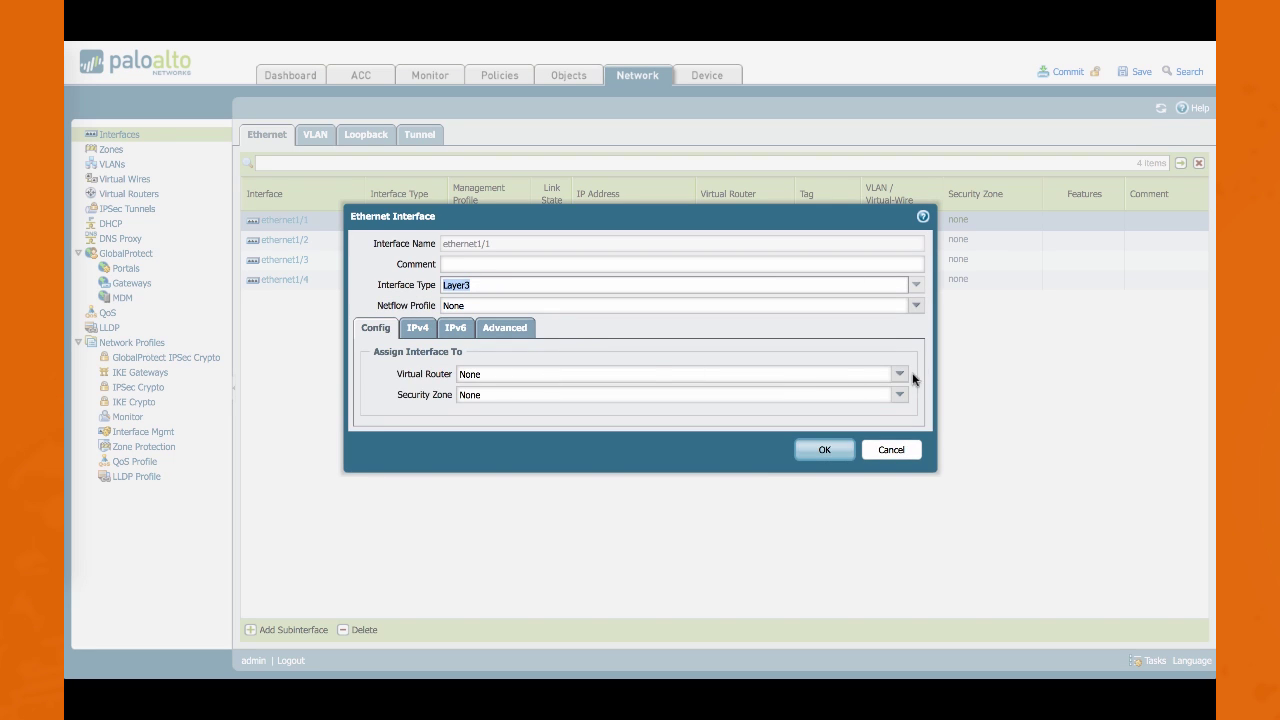
{"action": "left_click", "coordinate": [900, 374]}
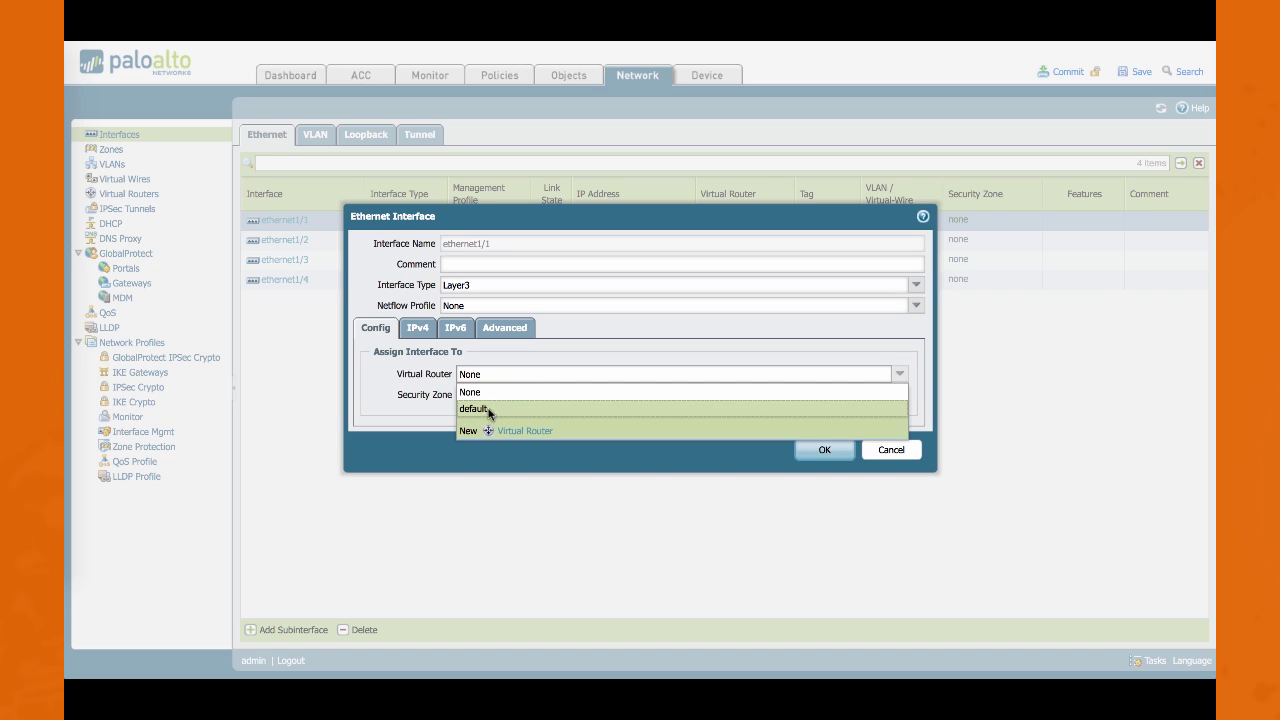
{"action": "left_click", "coordinate": [489, 411]}
{"action": "left_click", "coordinate": [882, 396]}
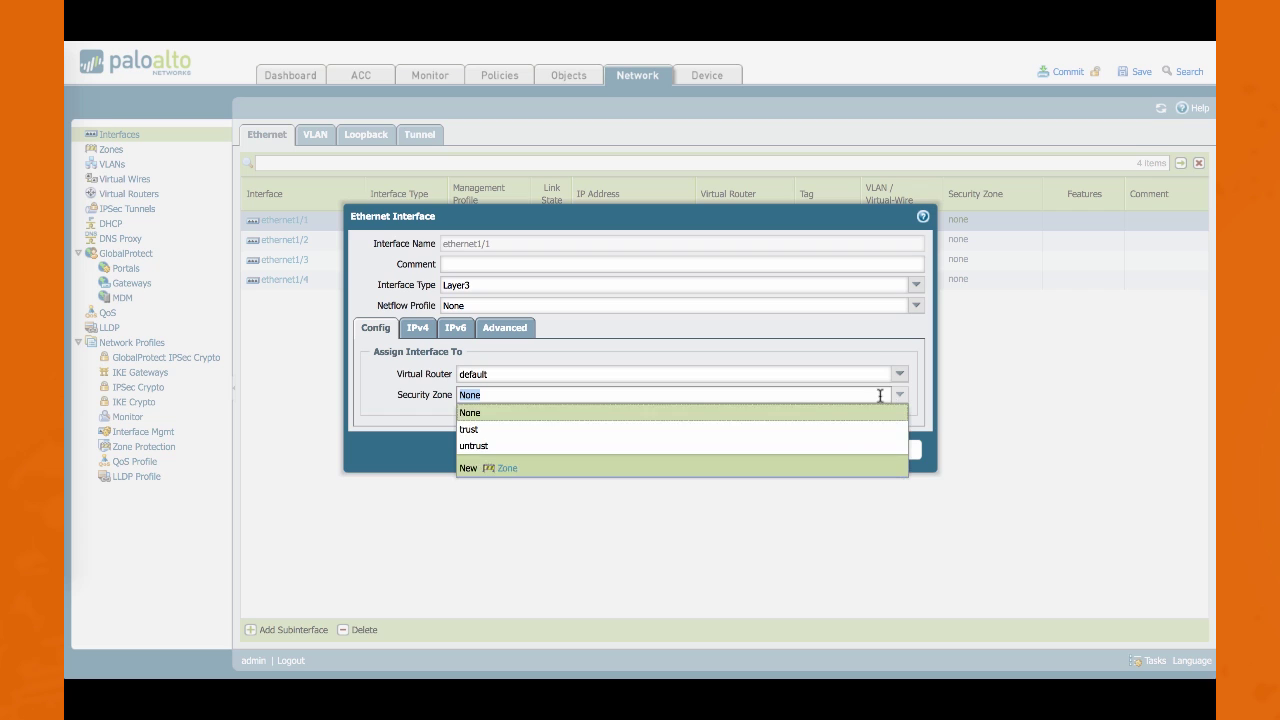
{"action": "left_click", "coordinate": [488, 446]}
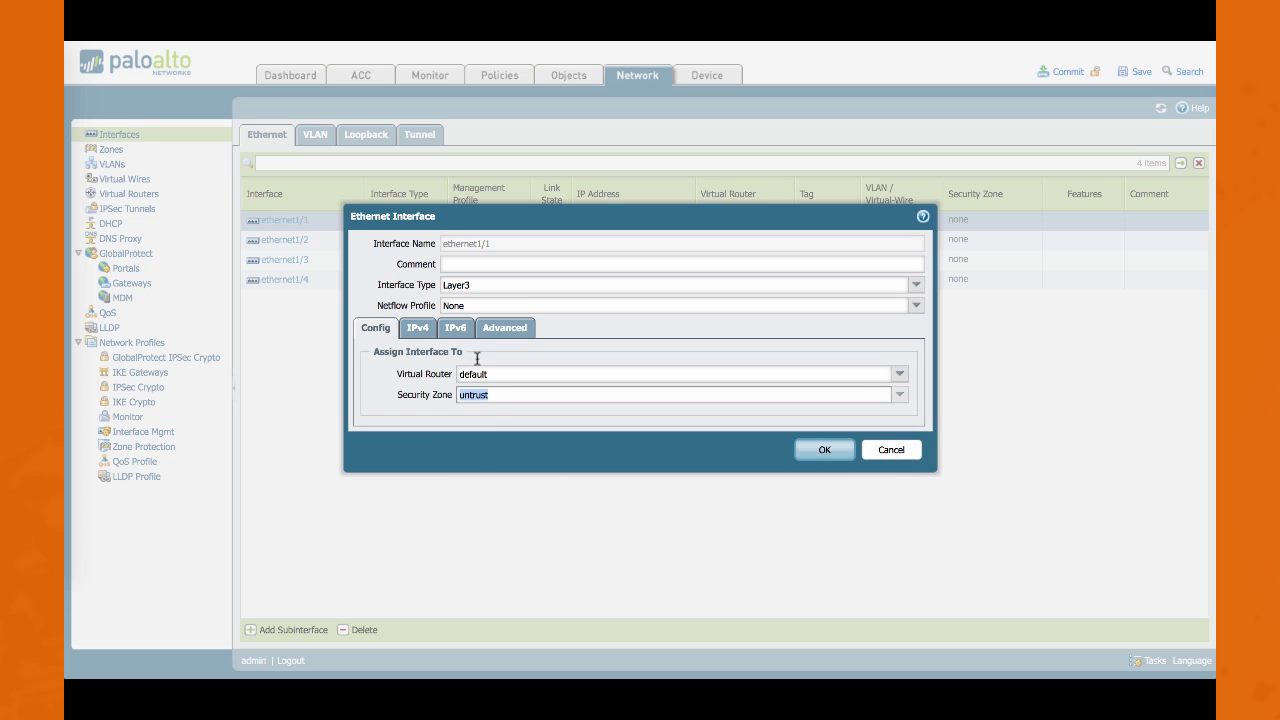
- Give ethernet1/1 the static IPv4 address 198.51.100.2/28 and save the interface
{"action": "left_click", "coordinate": [413, 330]}
{"action": "left_click", "coordinate": [387, 485]}
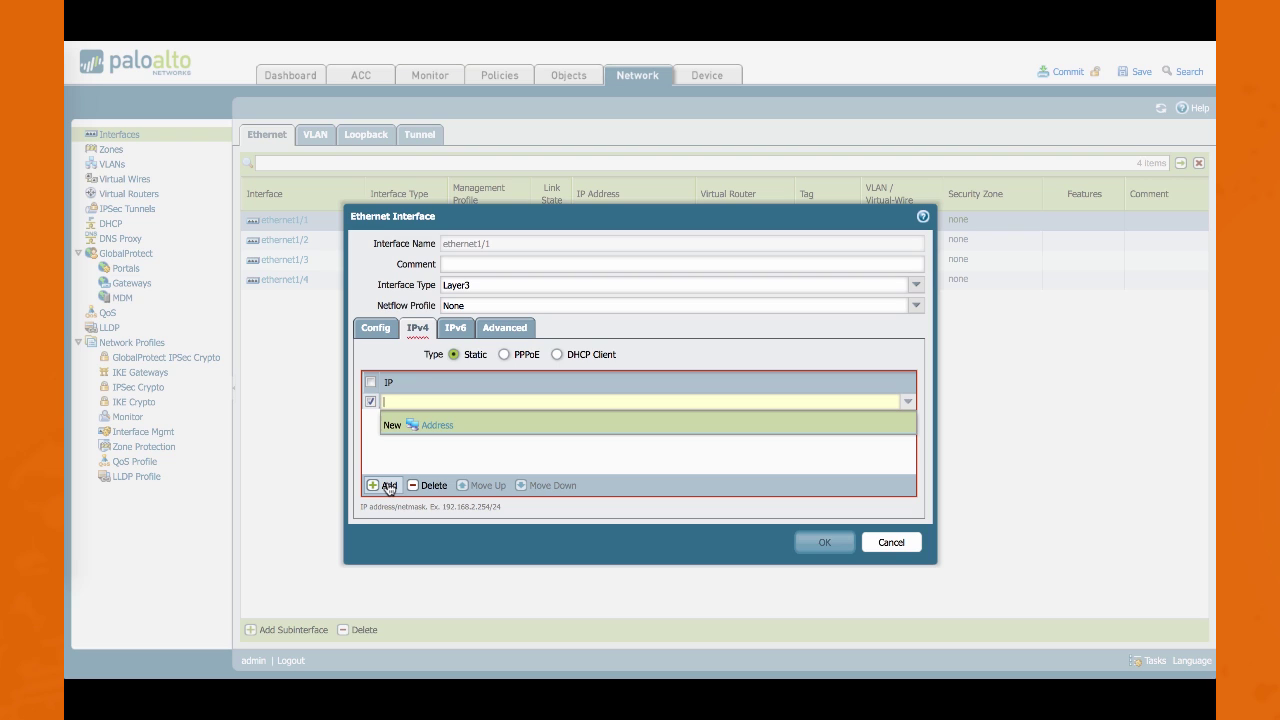
{"action": "type", "text": "198"}
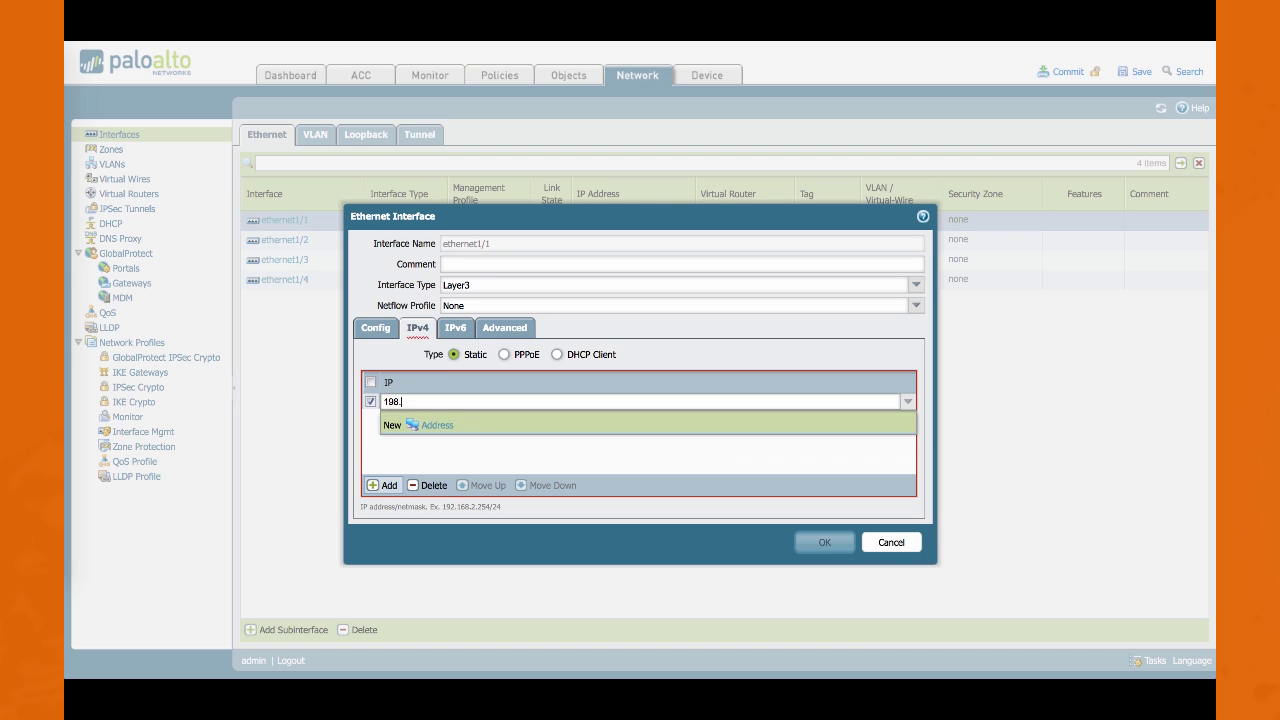
{"action": "type", "text": ".51.100.2"}
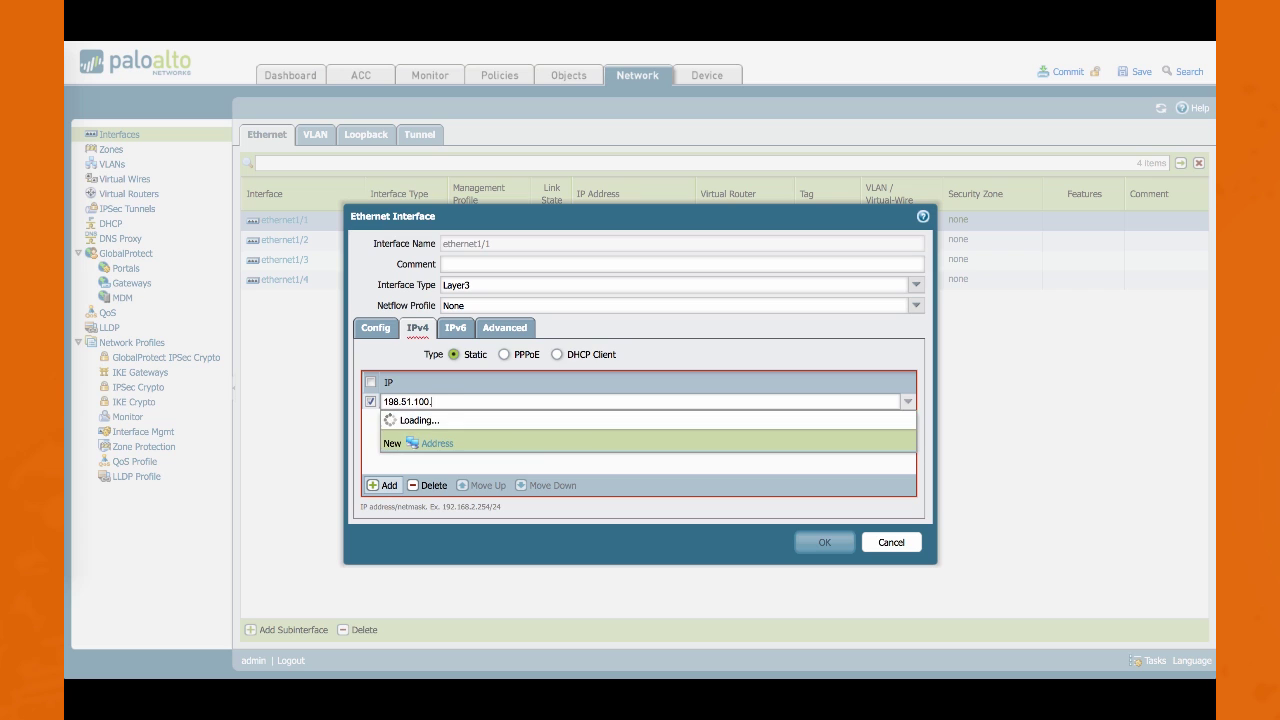
{"action": "type", "text": "/"}
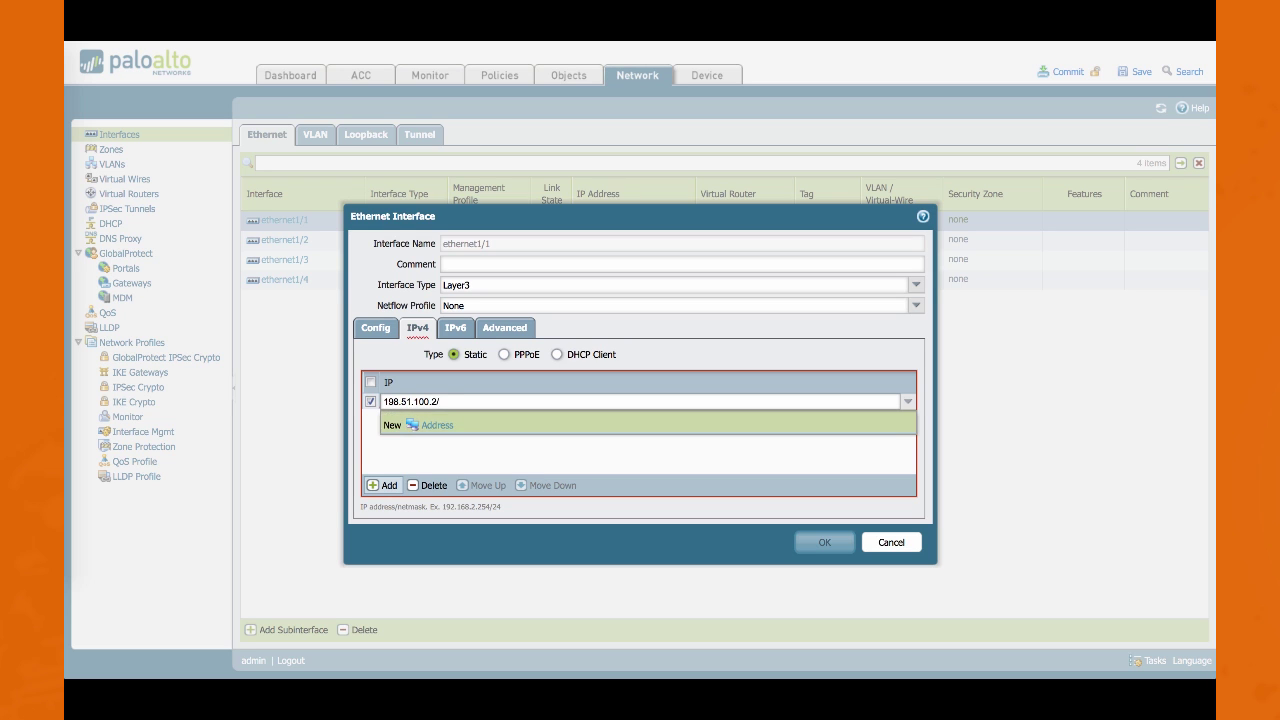
{"action": "type", "text": "28"}
{"action": "left_click", "coordinate": [734, 362]}
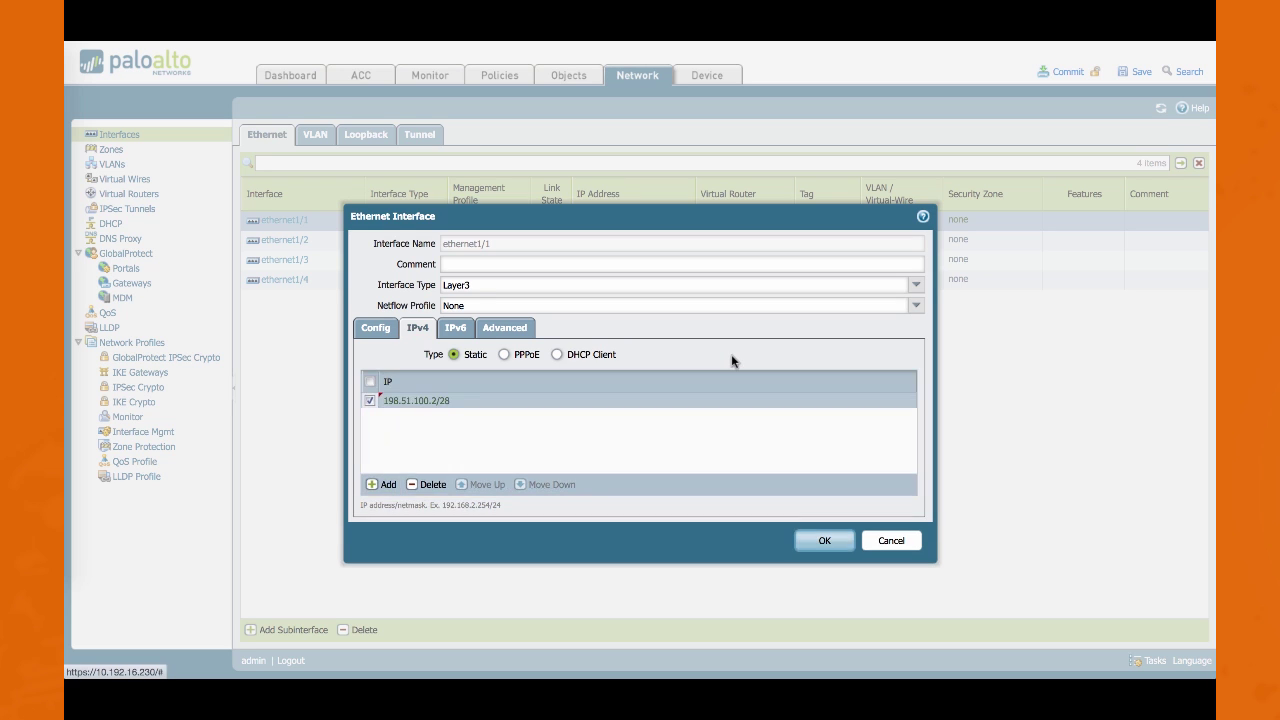
{"action": "left_click", "coordinate": [815, 543]}
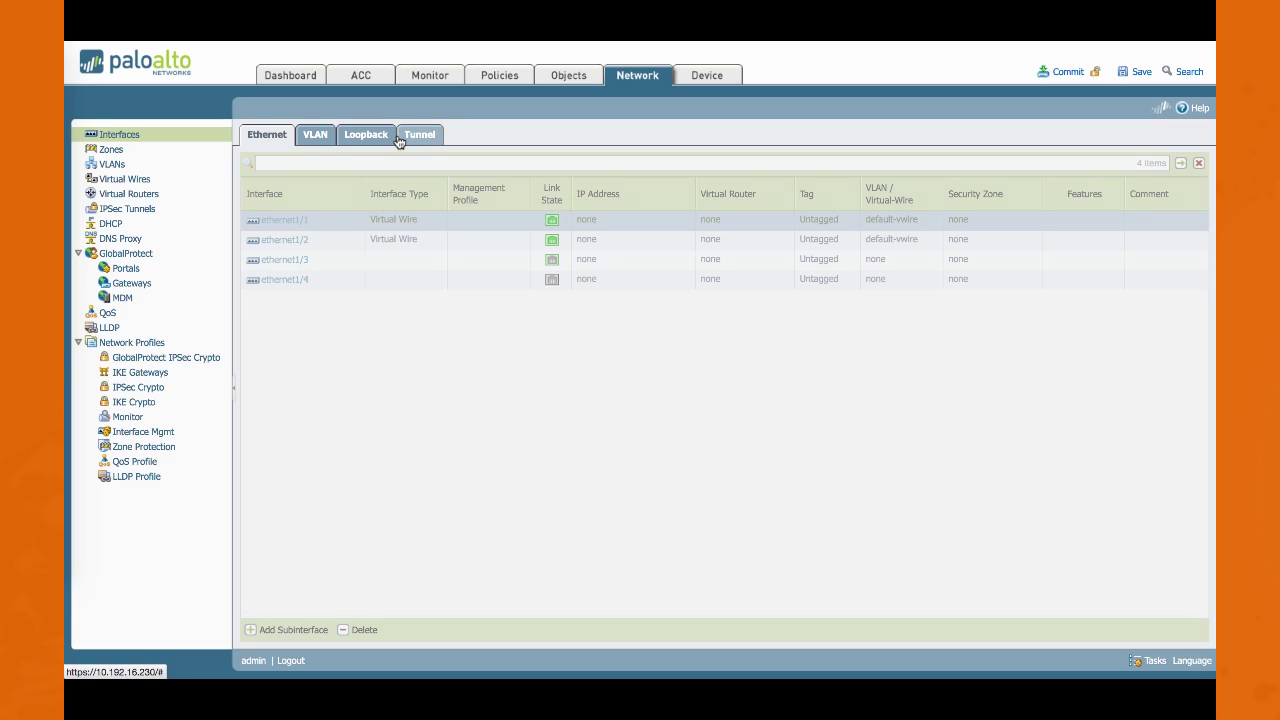
- Make ethernet1/2 a Layer3 interface in the default virtual router and trust zone
{"action": "left_click", "coordinate": [277, 242]}
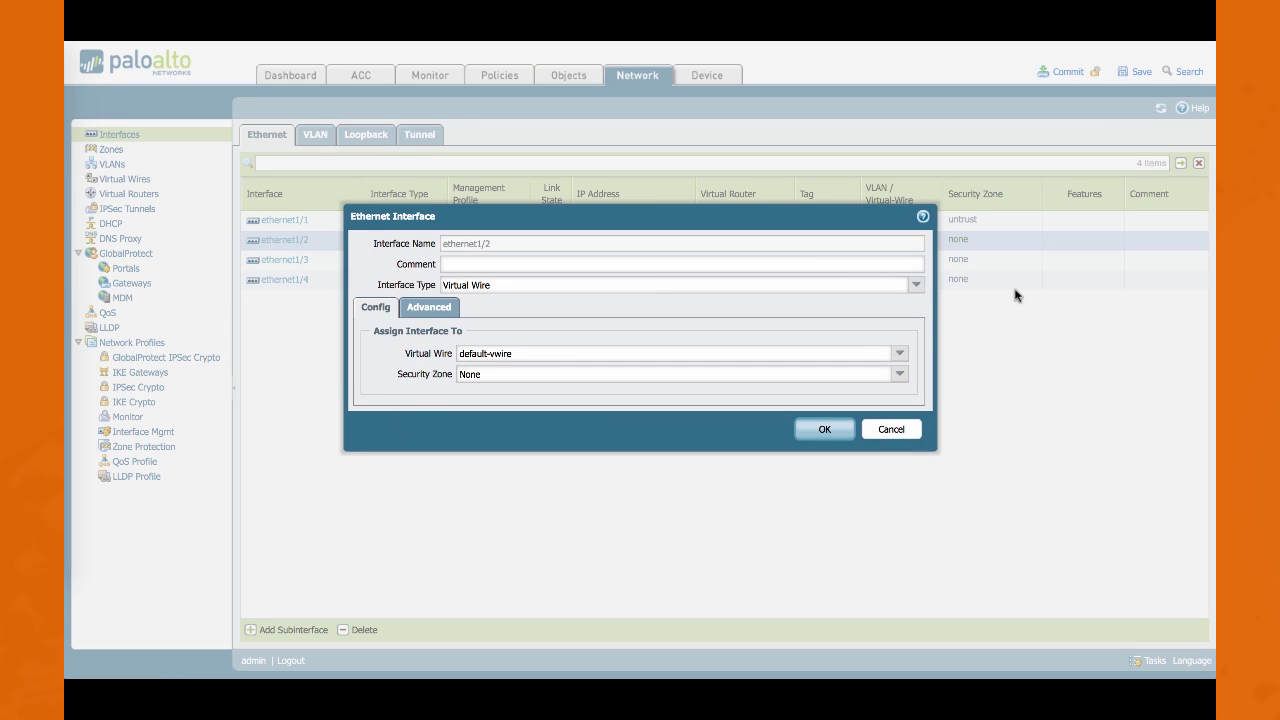
{"action": "left_click", "coordinate": [913, 286]}
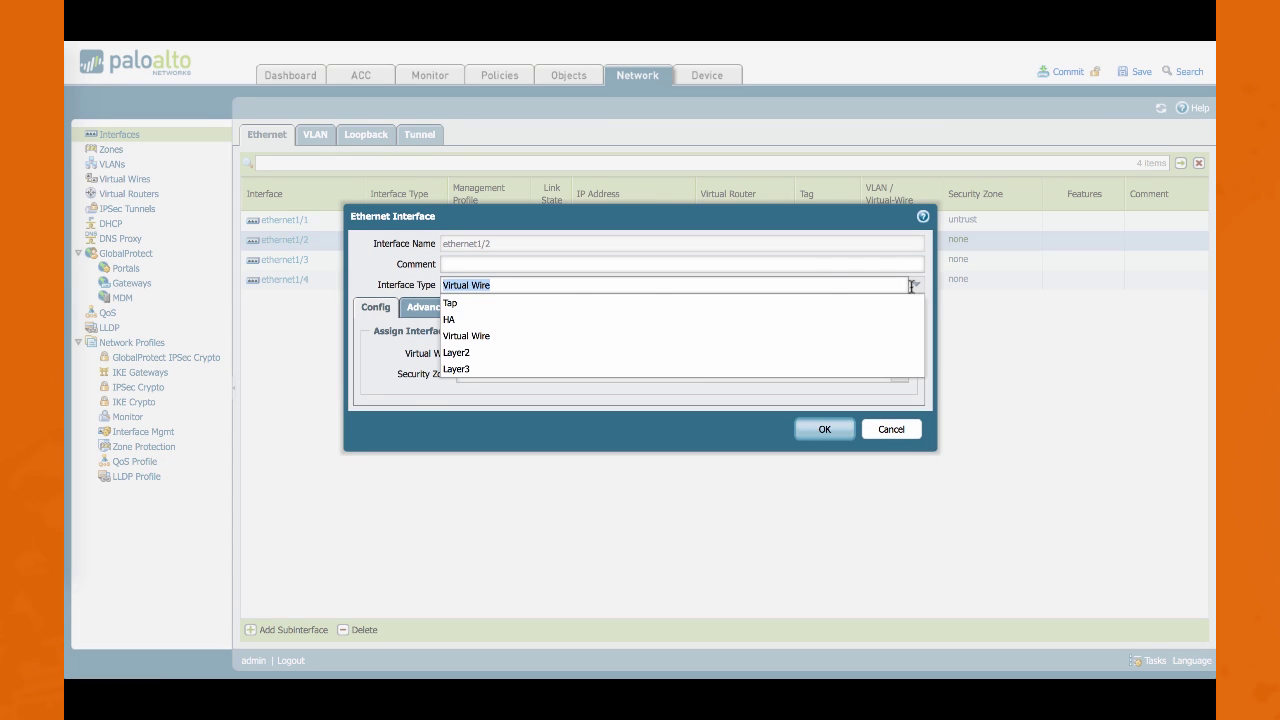
{"action": "left_click", "coordinate": [480, 370]}
{"action": "left_click", "coordinate": [503, 374]}
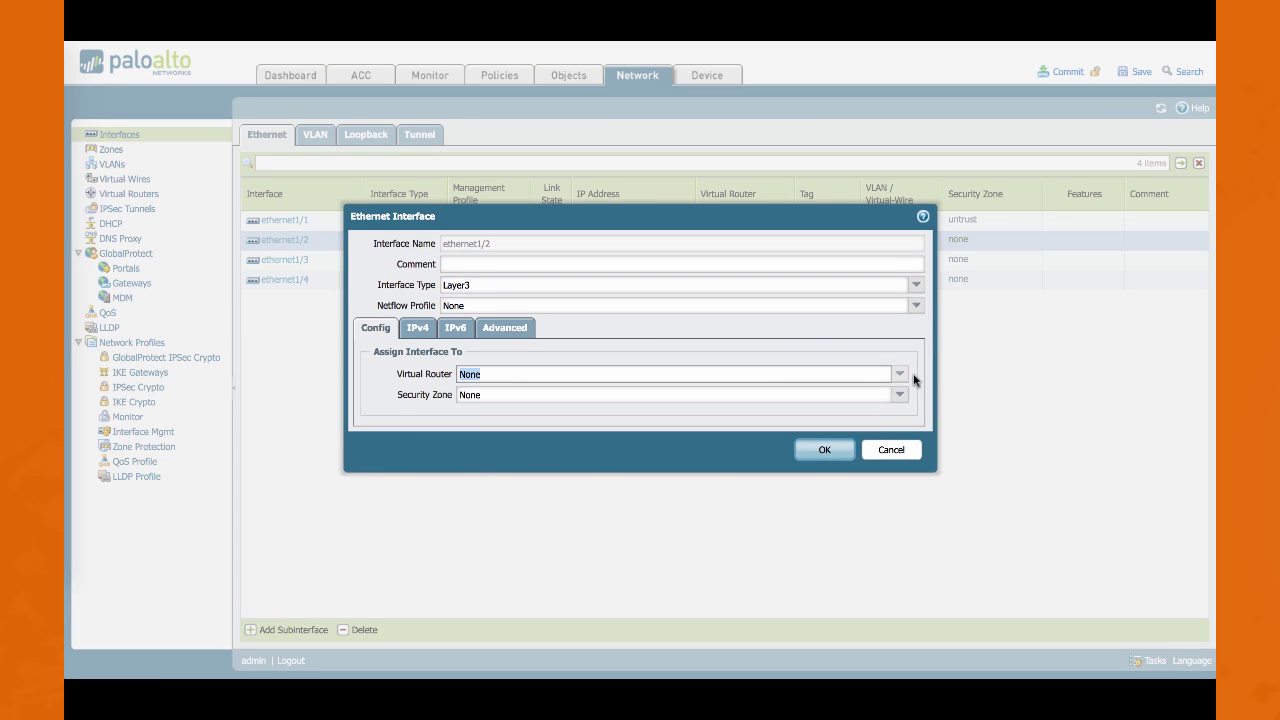
{"action": "left_click", "coordinate": [900, 374]}
{"action": "left_click", "coordinate": [733, 405]}
{"action": "left_click", "coordinate": [898, 398]}
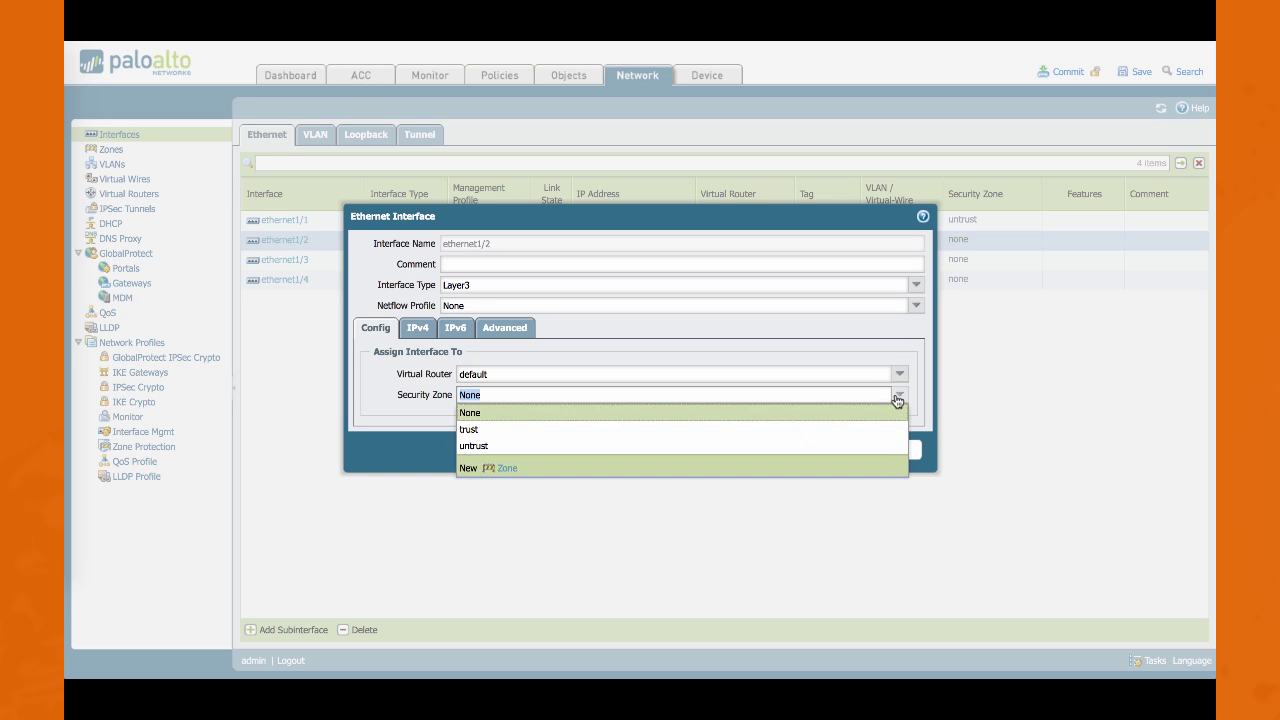
{"action": "left_click", "coordinate": [489, 430]}
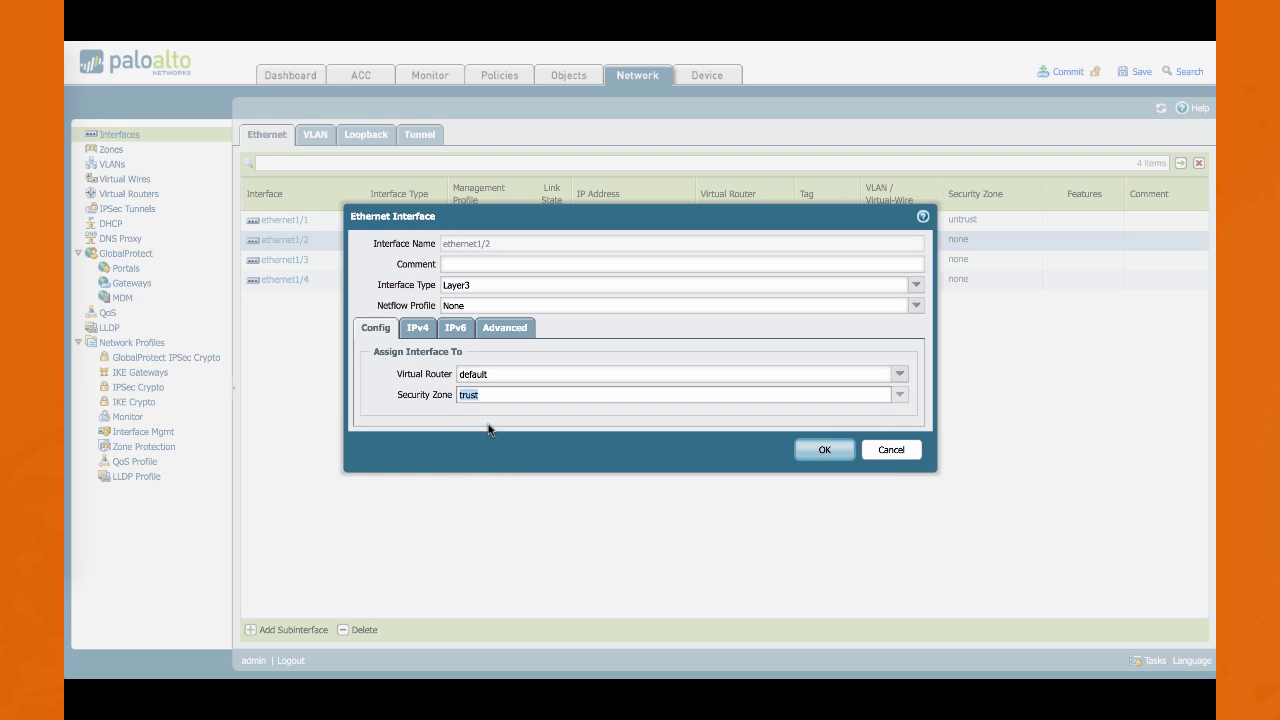
- Assign ethernet1/2 the IPv4 address 10.0.0.1/24
{"action": "left_click", "coordinate": [417, 329]}
{"action": "left_click", "coordinate": [383, 485]}
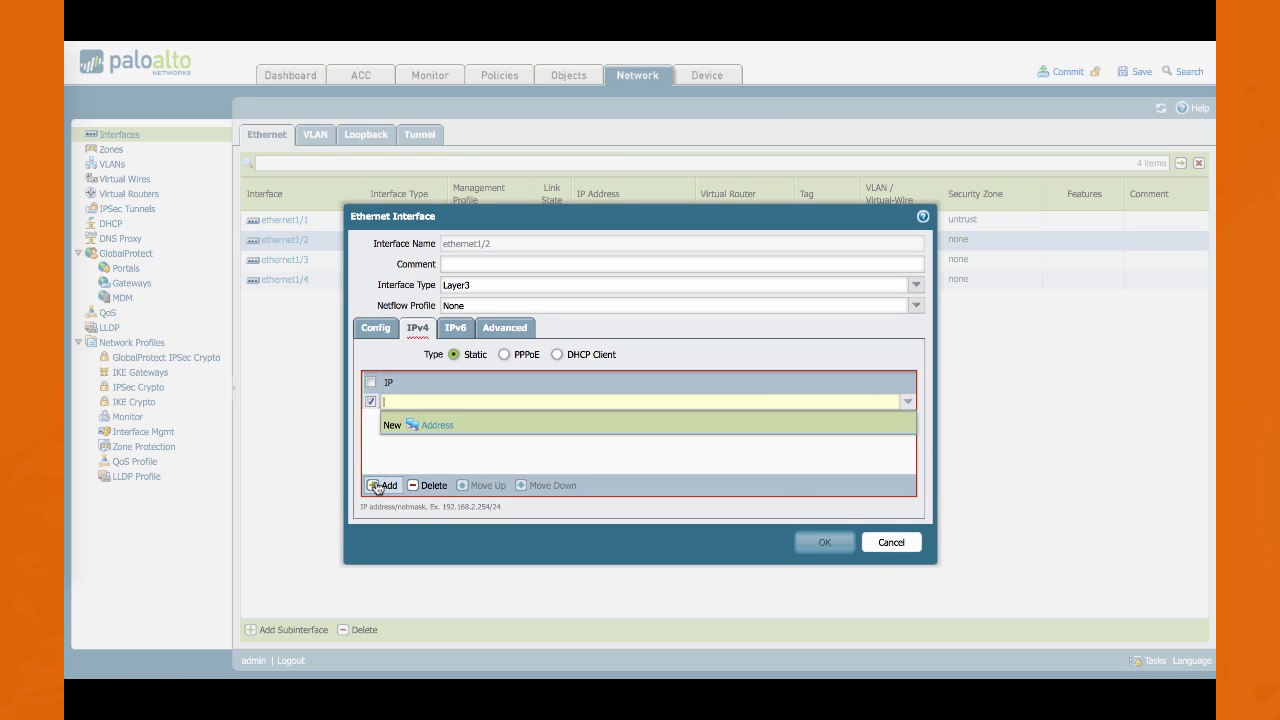
{"action": "type", "text": "10.0"}
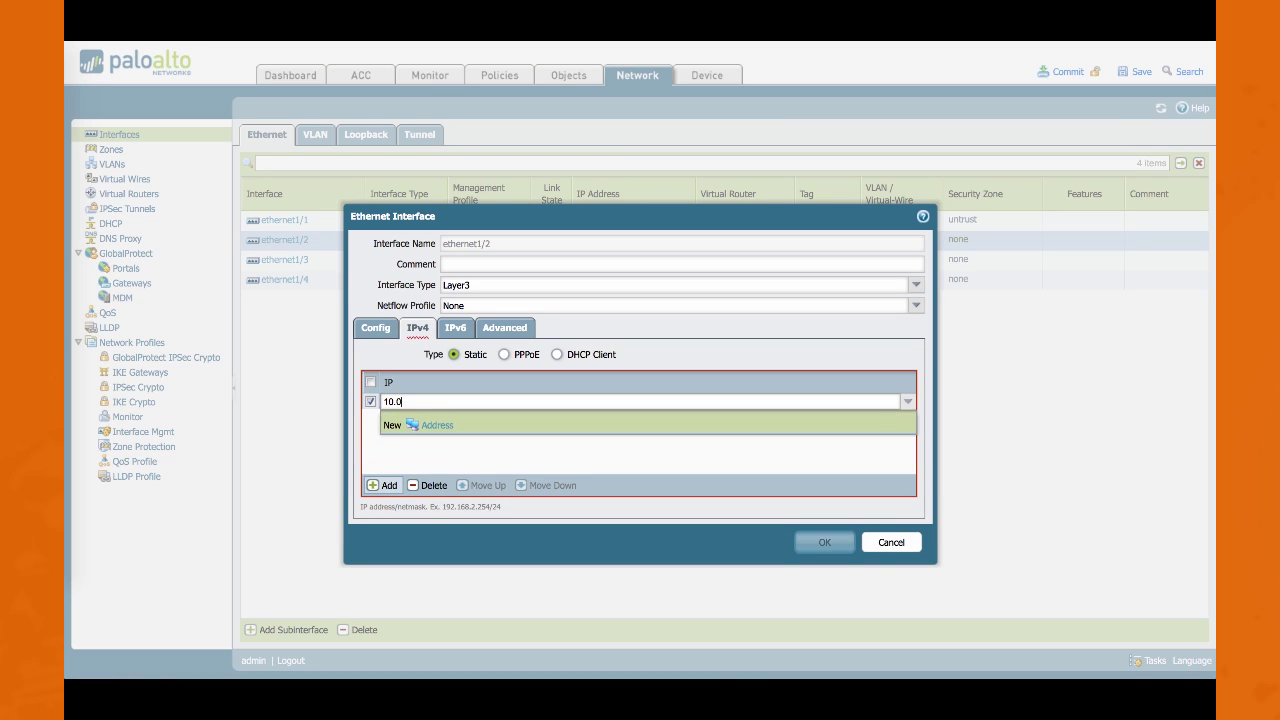
{"action": "type", "text": ".0.1/24"}
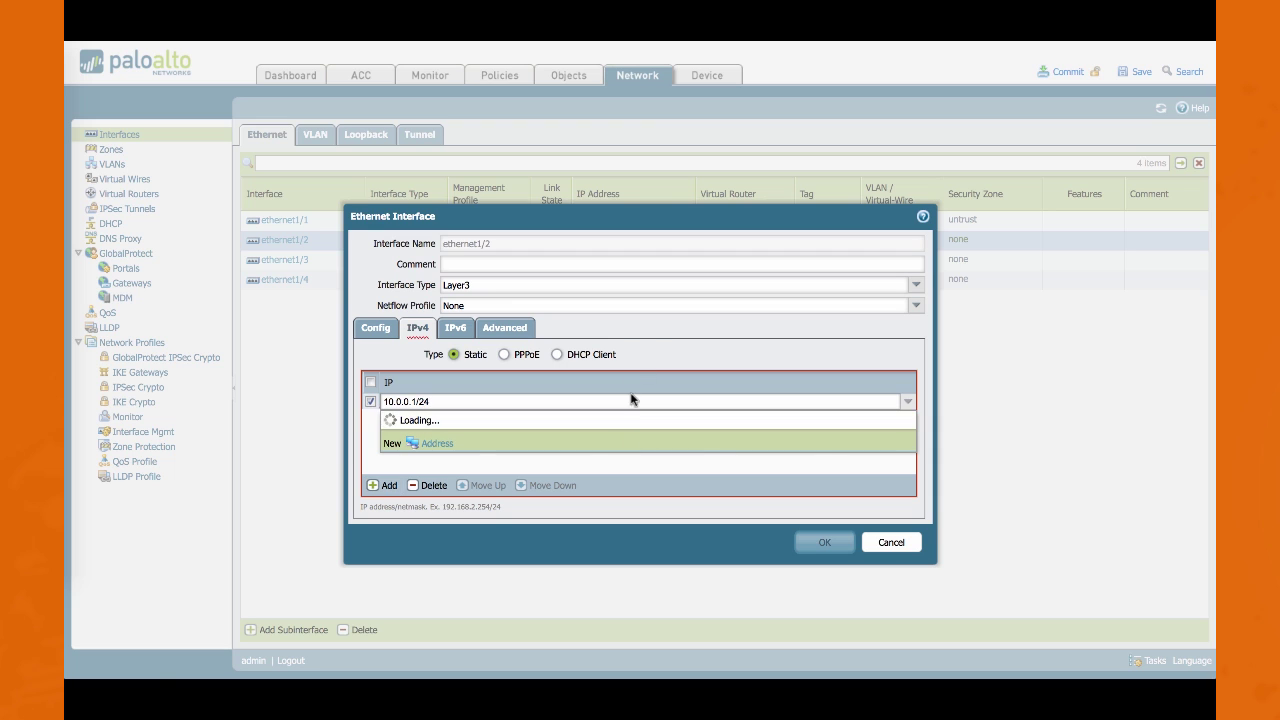
{"action": "left_click", "coordinate": [657, 343]}
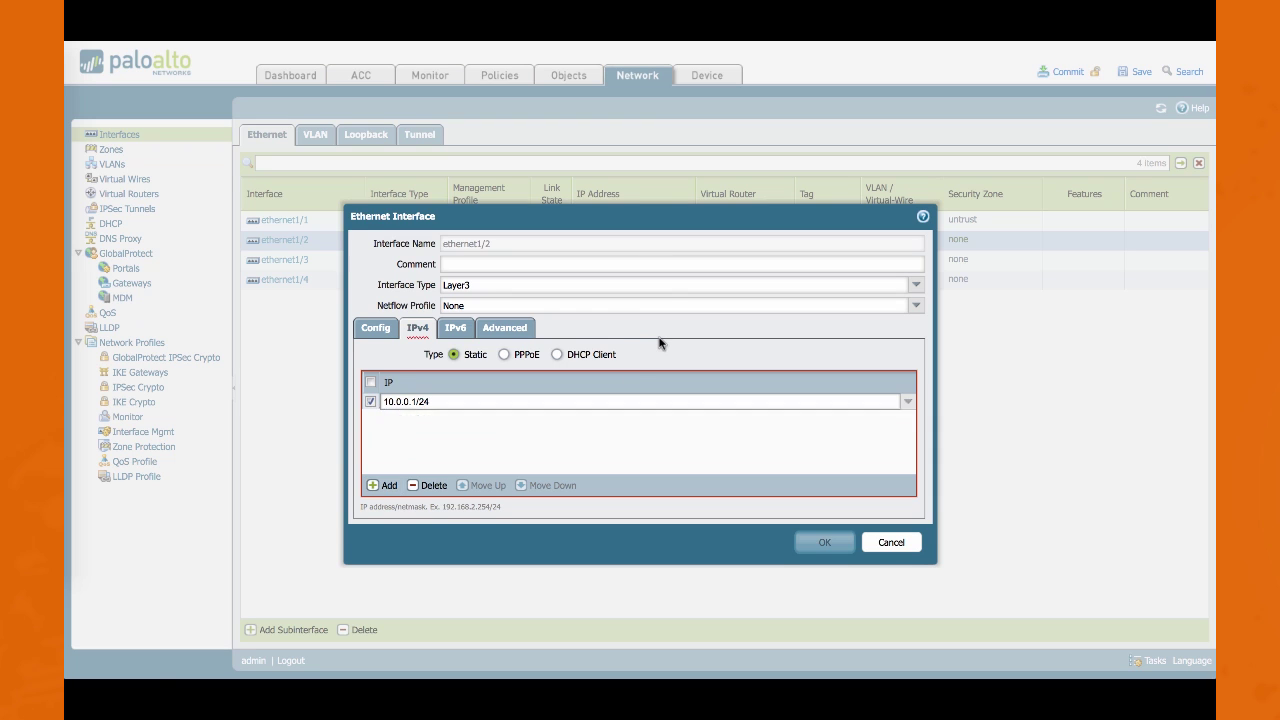
- Create a management profile 'ping' allowing Ping, attach it, and save ethernet1/2
{"action": "left_click", "coordinate": [500, 332]}
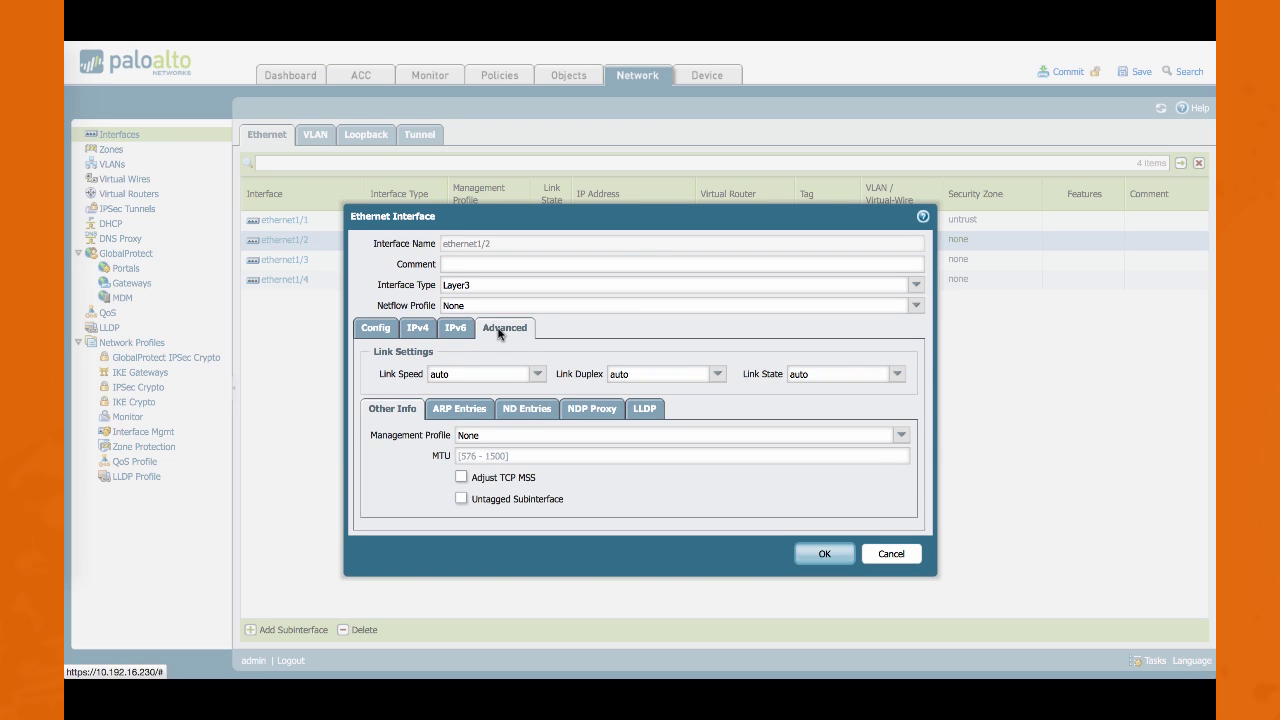
{"action": "left_click", "coordinate": [466, 436]}
{"action": "left_click", "coordinate": [901, 435]}
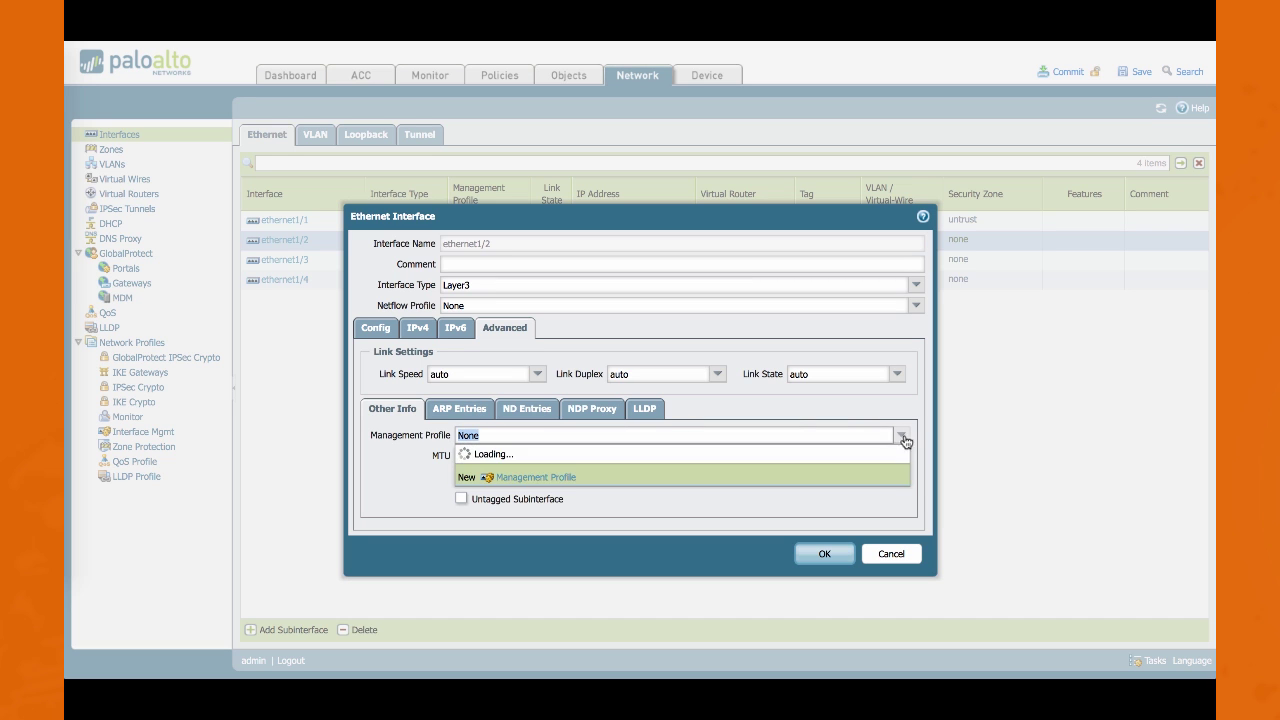
{"action": "left_click", "coordinate": [536, 476]}
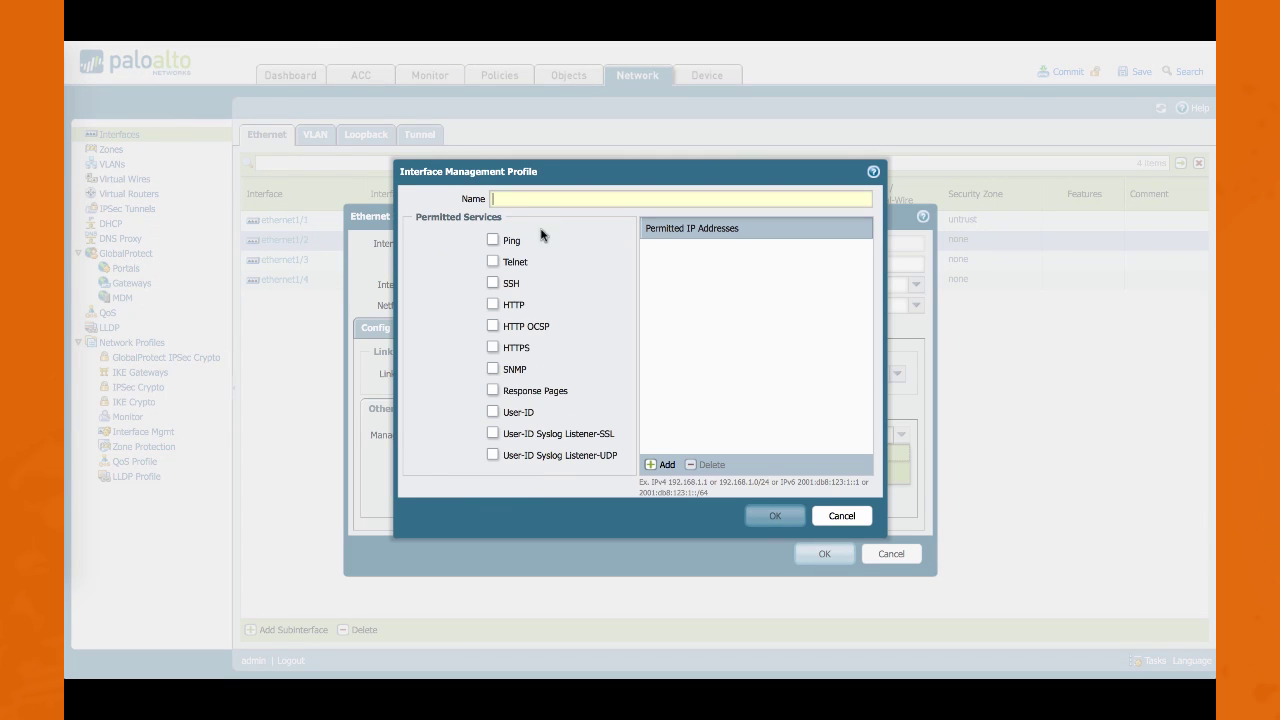
{"action": "left_click", "coordinate": [492, 242]}
{"action": "mouse_move", "coordinate": [546, 199]}
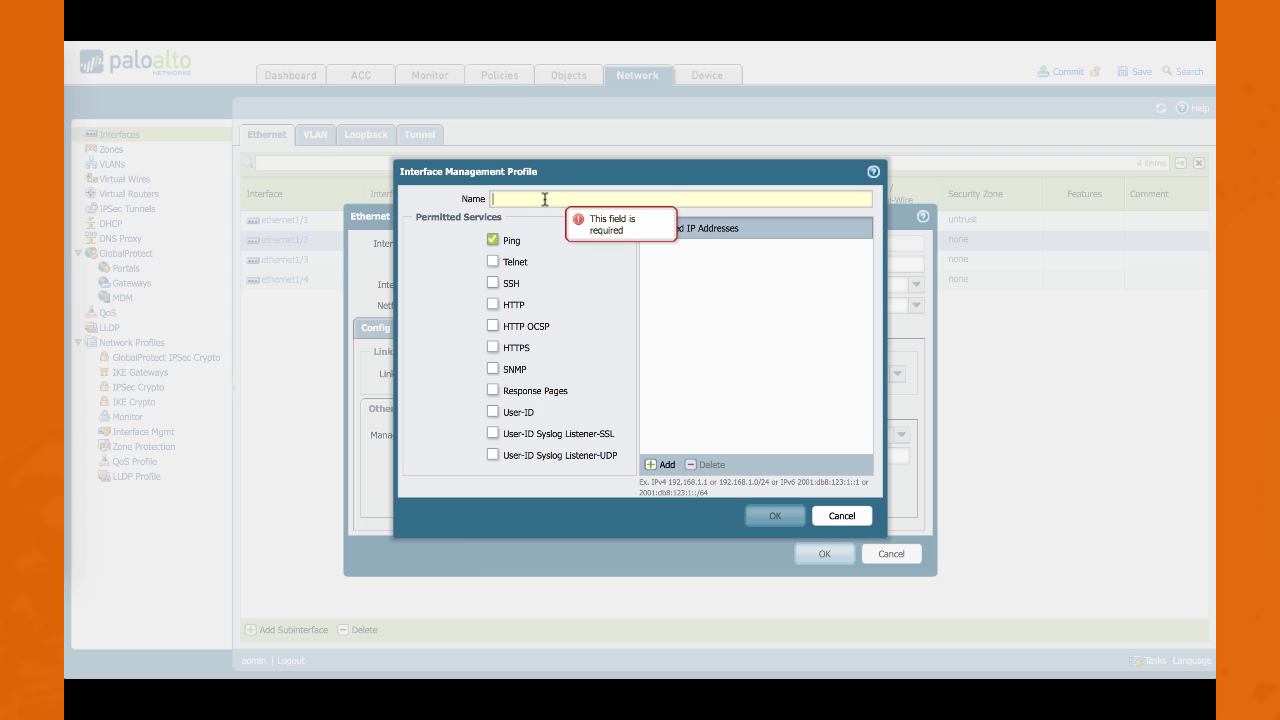
{"action": "type", "text": "ping"}
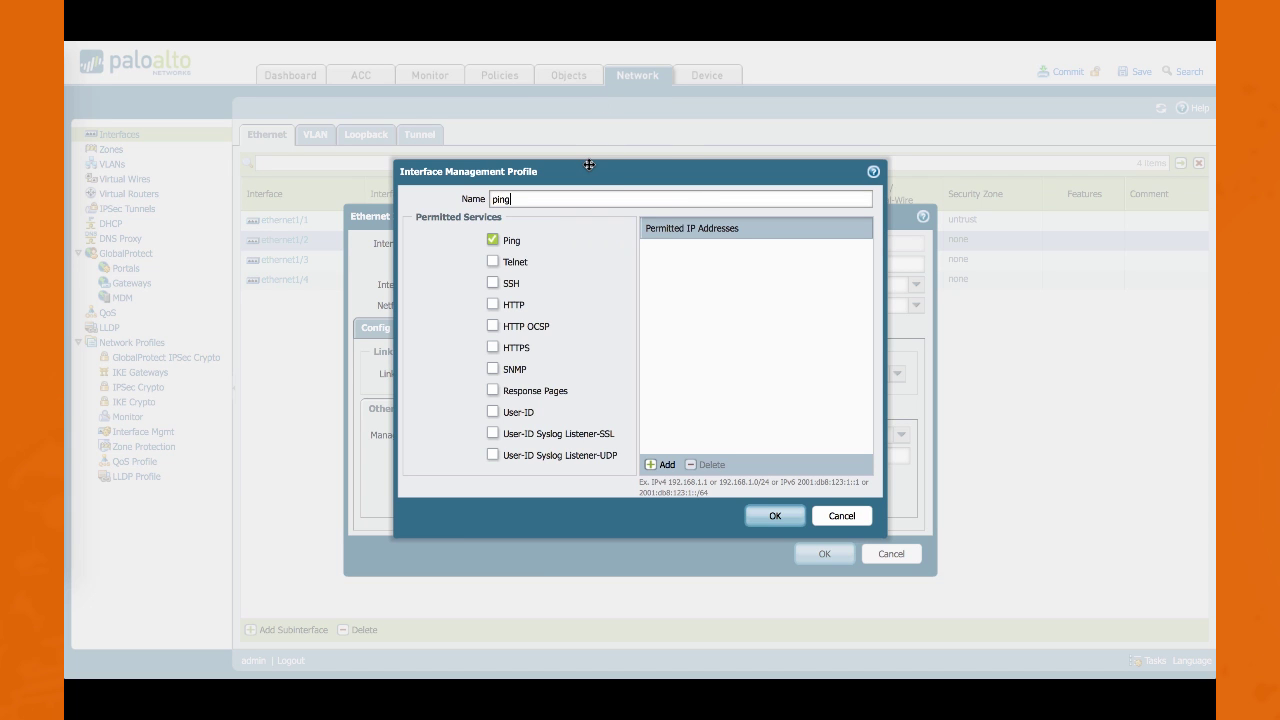
{"action": "left_click", "coordinate": [760, 515]}
{"action": "left_click", "coordinate": [825, 556]}
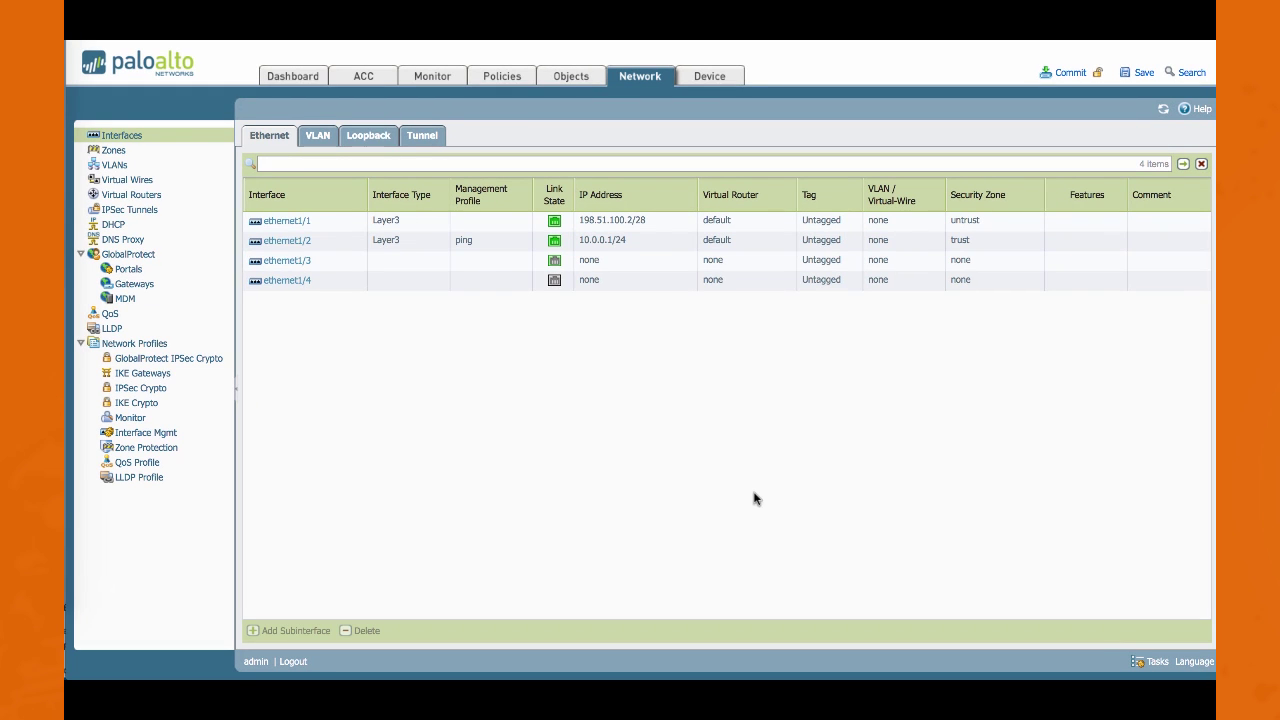
- Open the default virtual router's Static Routes section under Network > Virtual Routers
{"action": "left_click", "coordinate": [140, 195]}
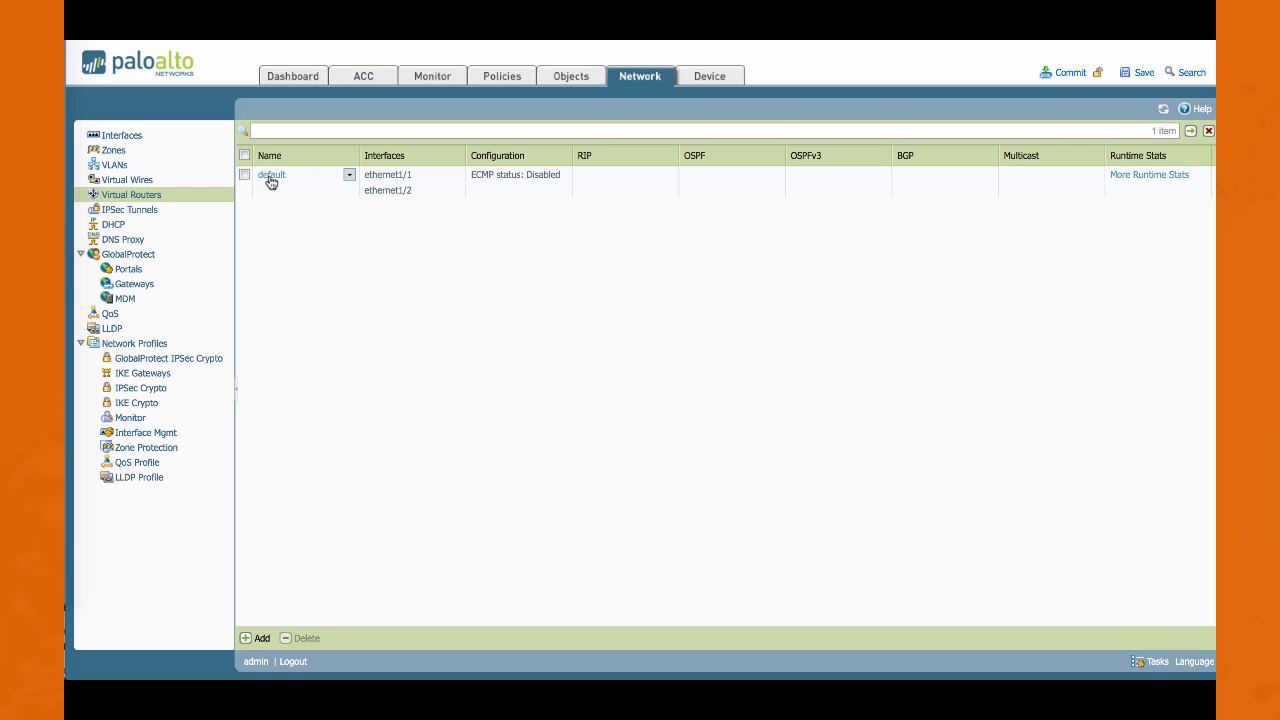
{"action": "left_click", "coordinate": [270, 177]}
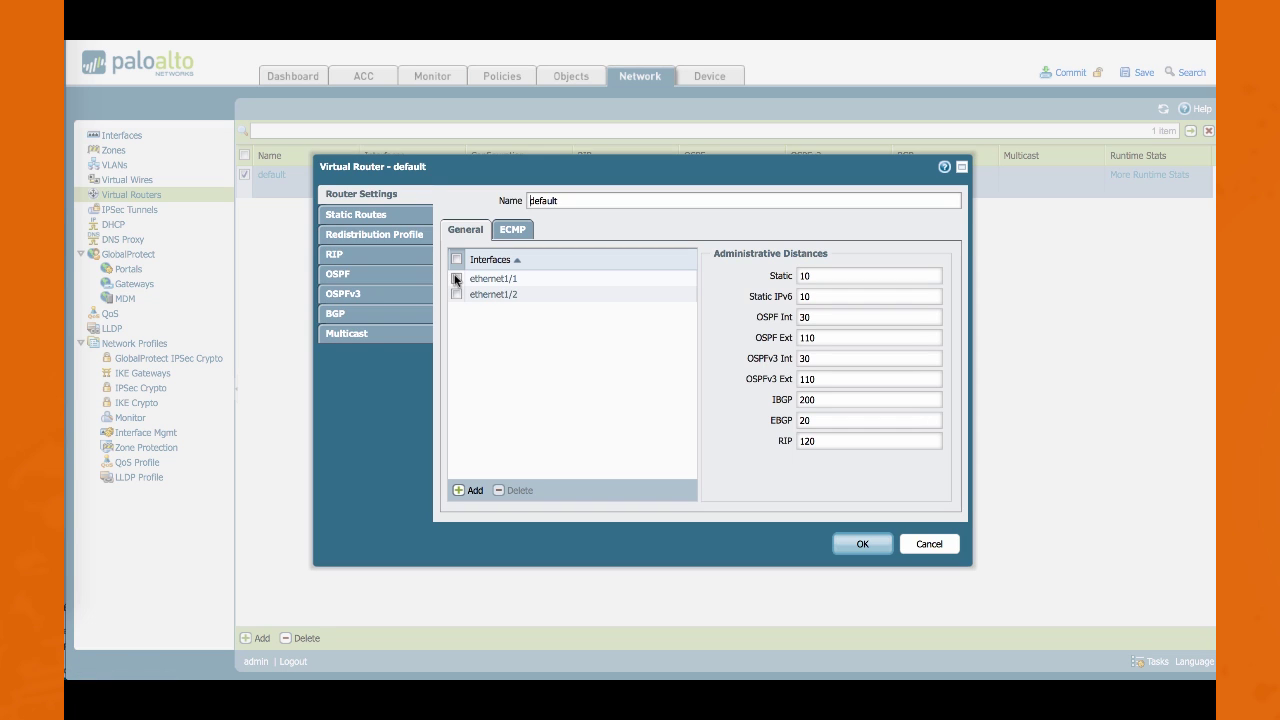
{"action": "left_click", "coordinate": [377, 219]}
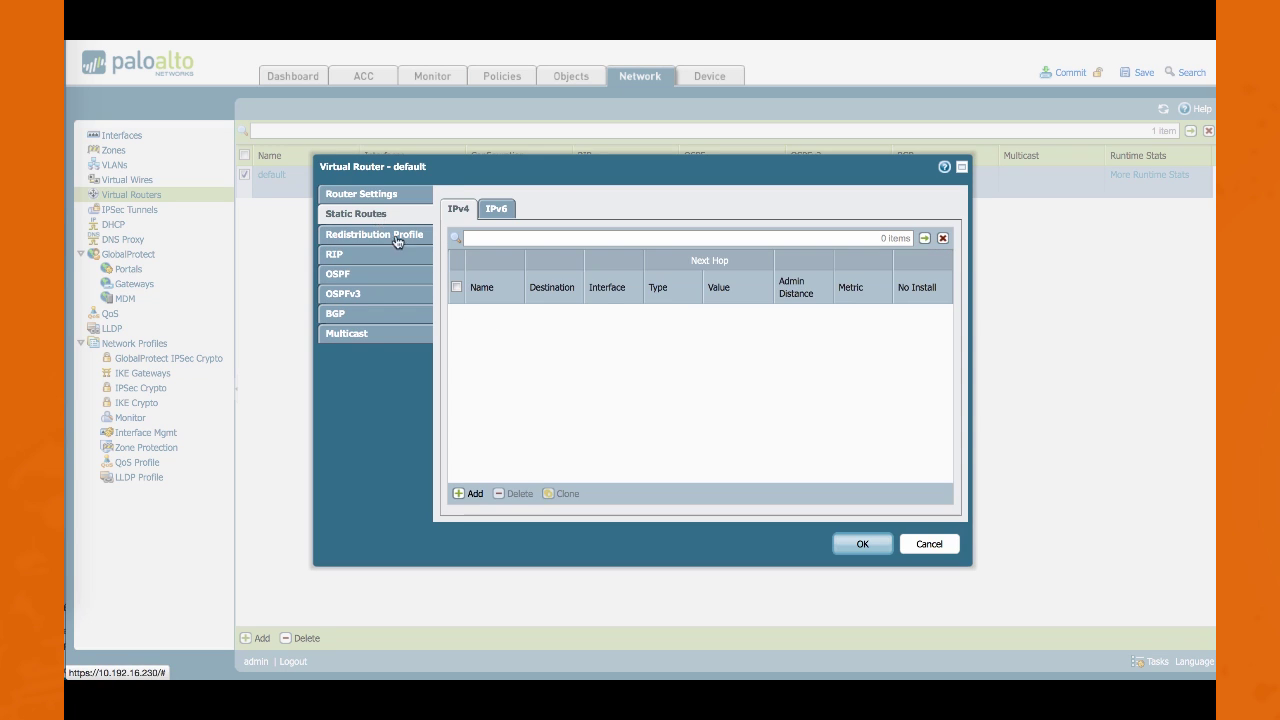
- Add route 'default_route' 0.0.0.0/0 via ethernet1/1, next hop 198.51.100.1, and save the router
{"action": "left_click", "coordinate": [473, 495]}
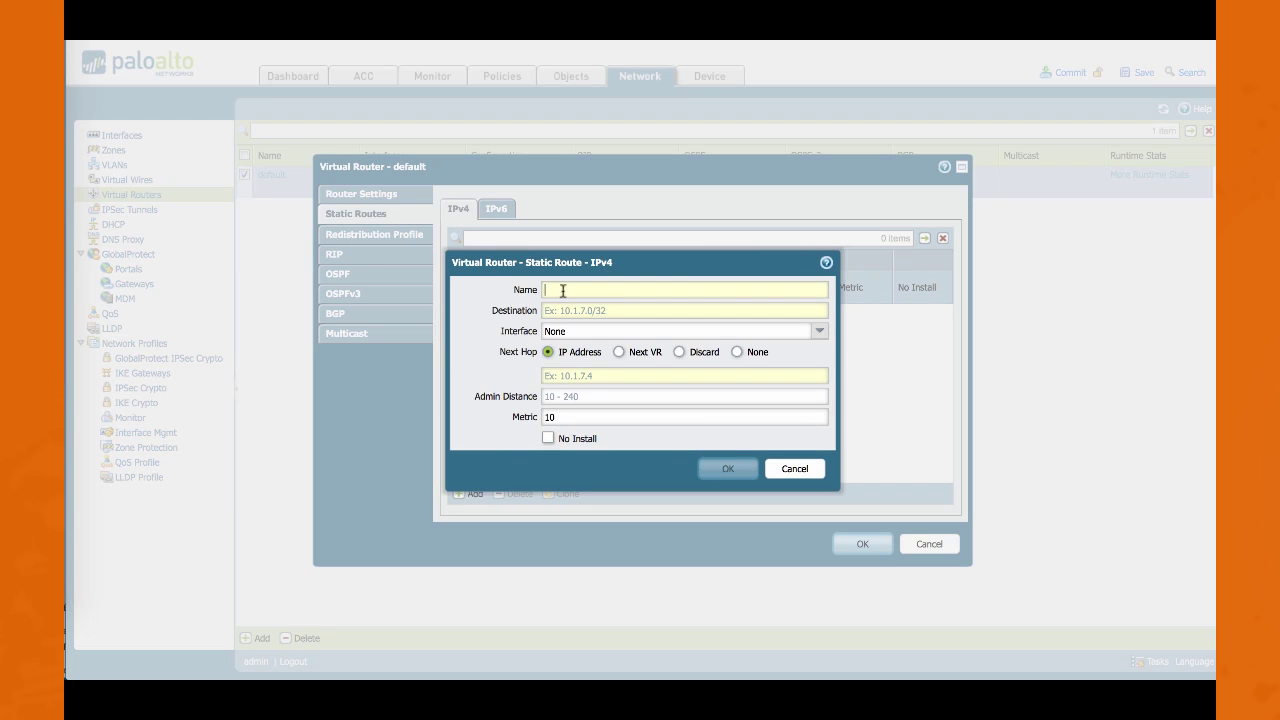
{"action": "type", "text": "def"}
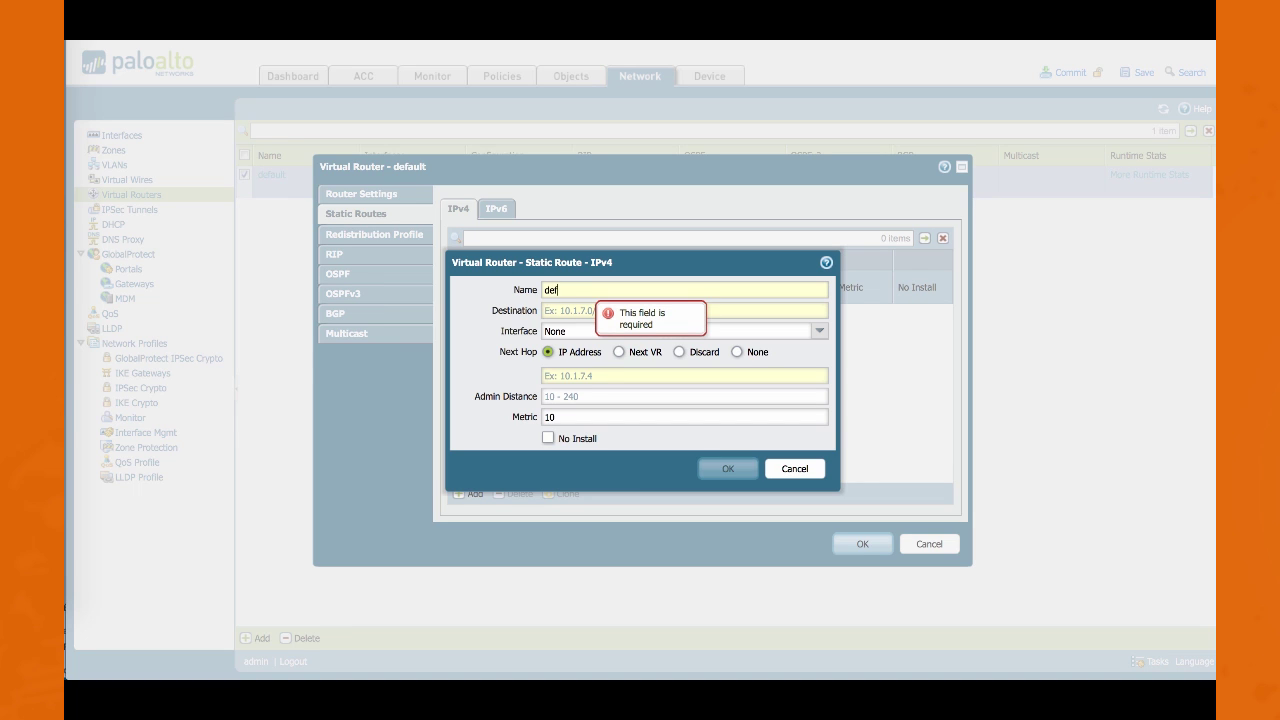
{"action": "type", "text": "ault_route"}
{"action": "left_click", "coordinate": [576, 313]}
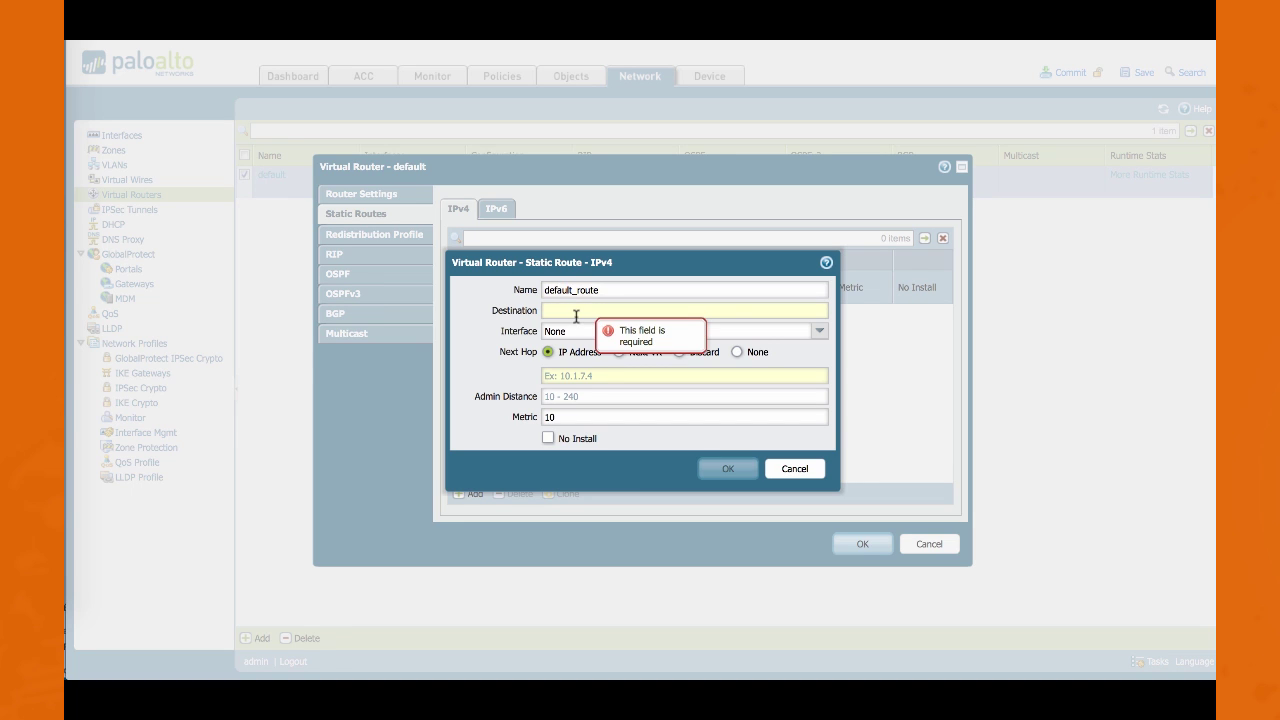
{"action": "type", "text": "0.0.0."}
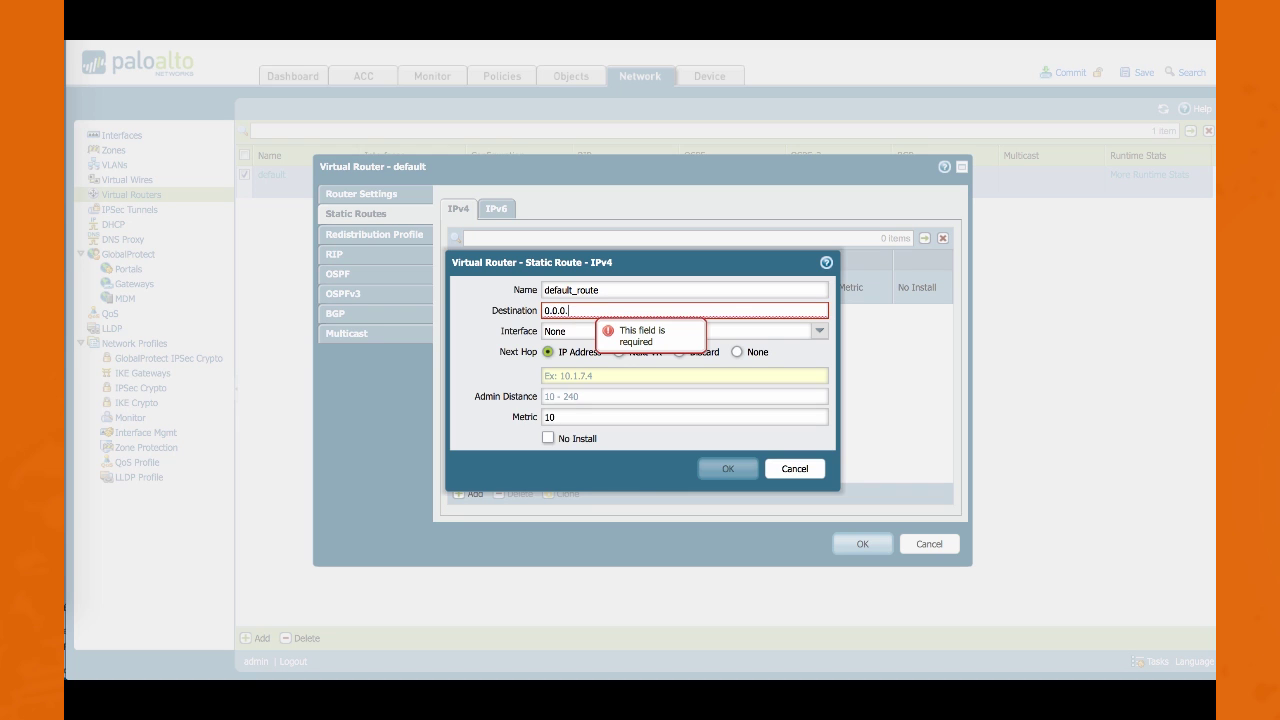
{"action": "type", "text": "0/0"}
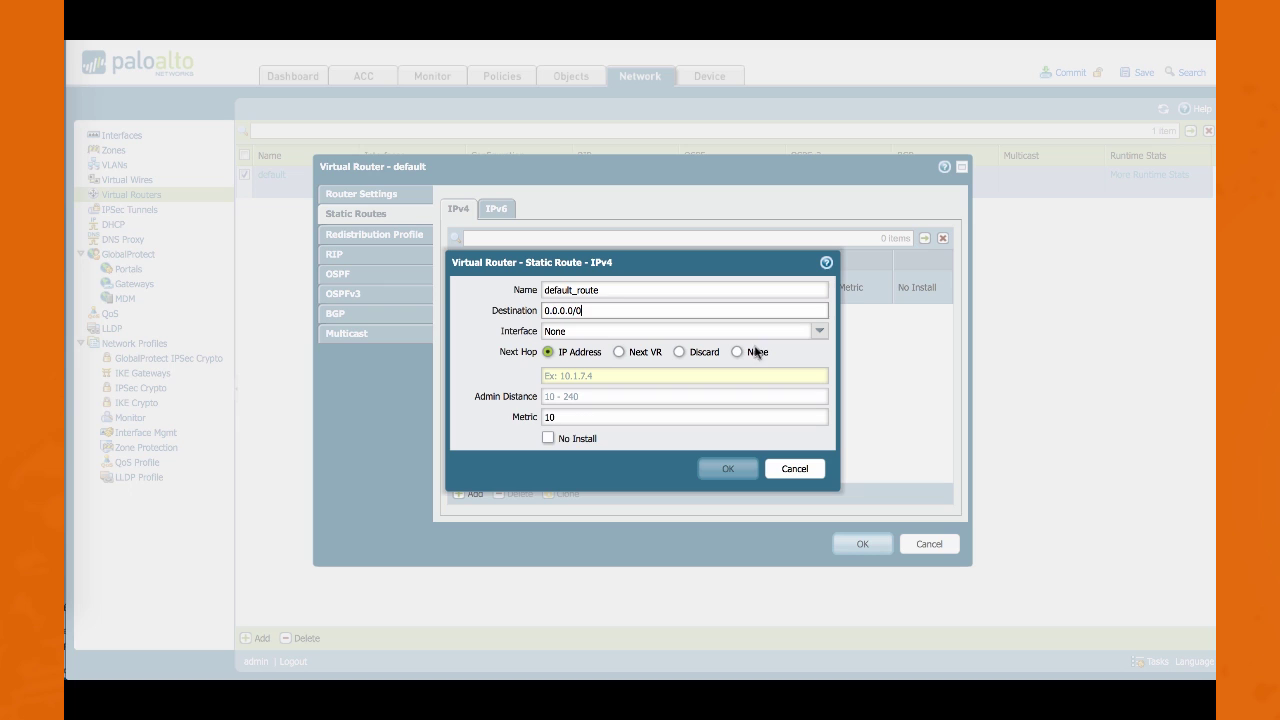
{"action": "left_click", "coordinate": [820, 332]}
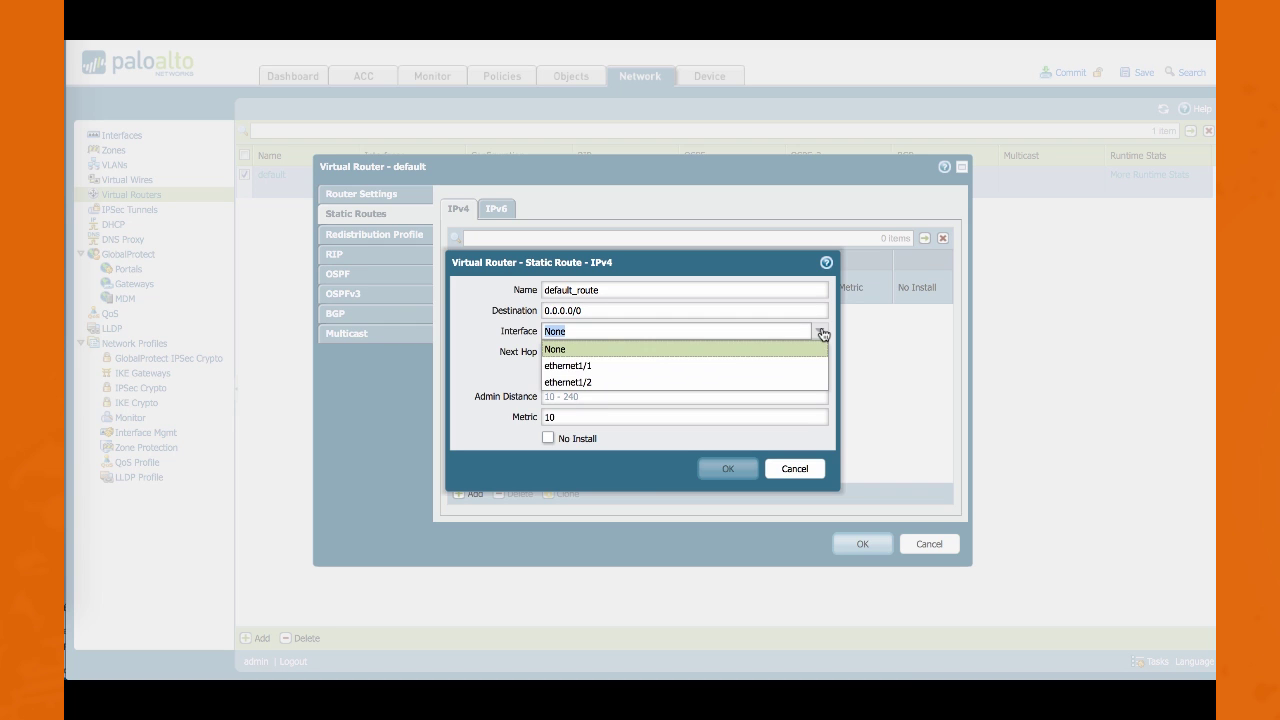
{"action": "left_click", "coordinate": [602, 368]}
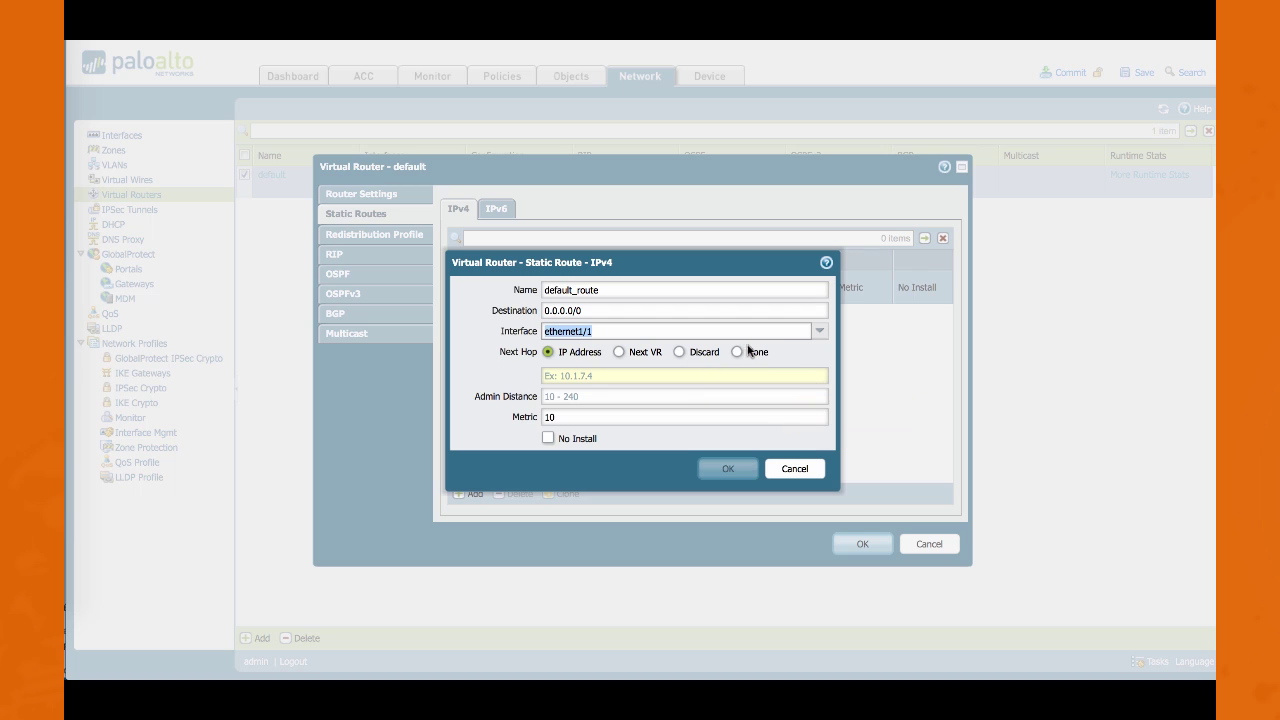
{"action": "left_click", "coordinate": [644, 375]}
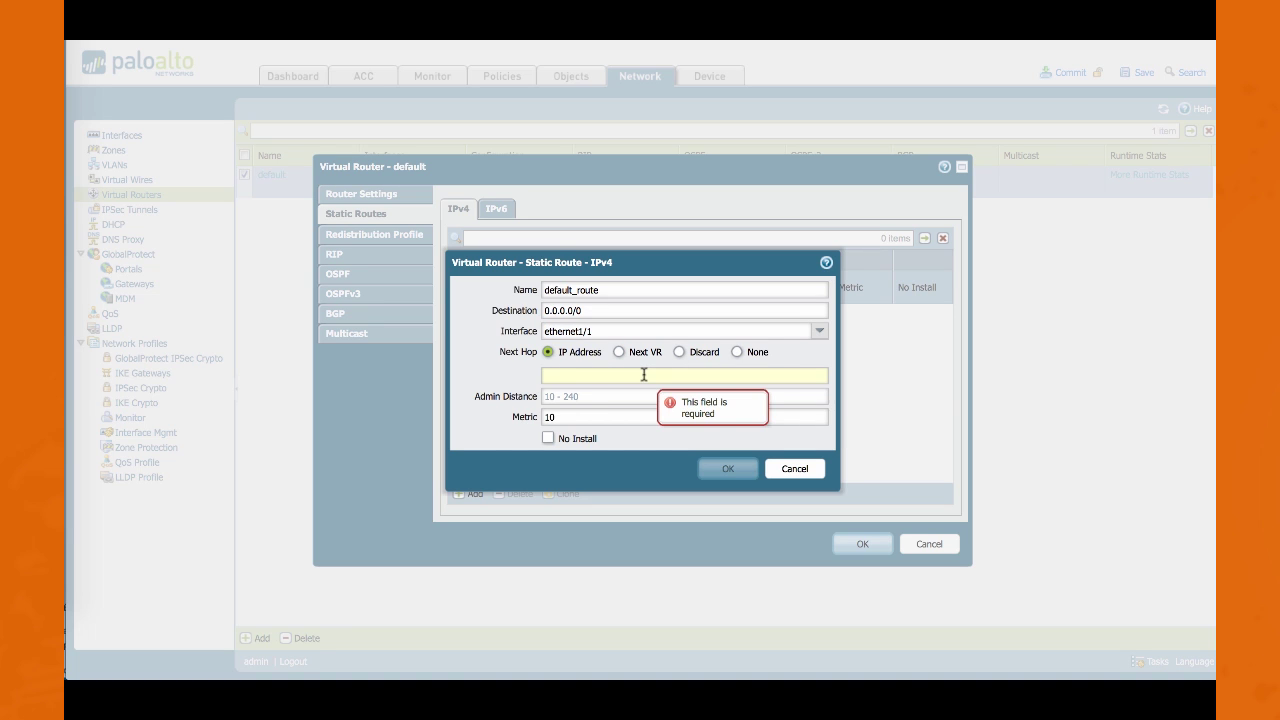
{"action": "type", "text": "198."}
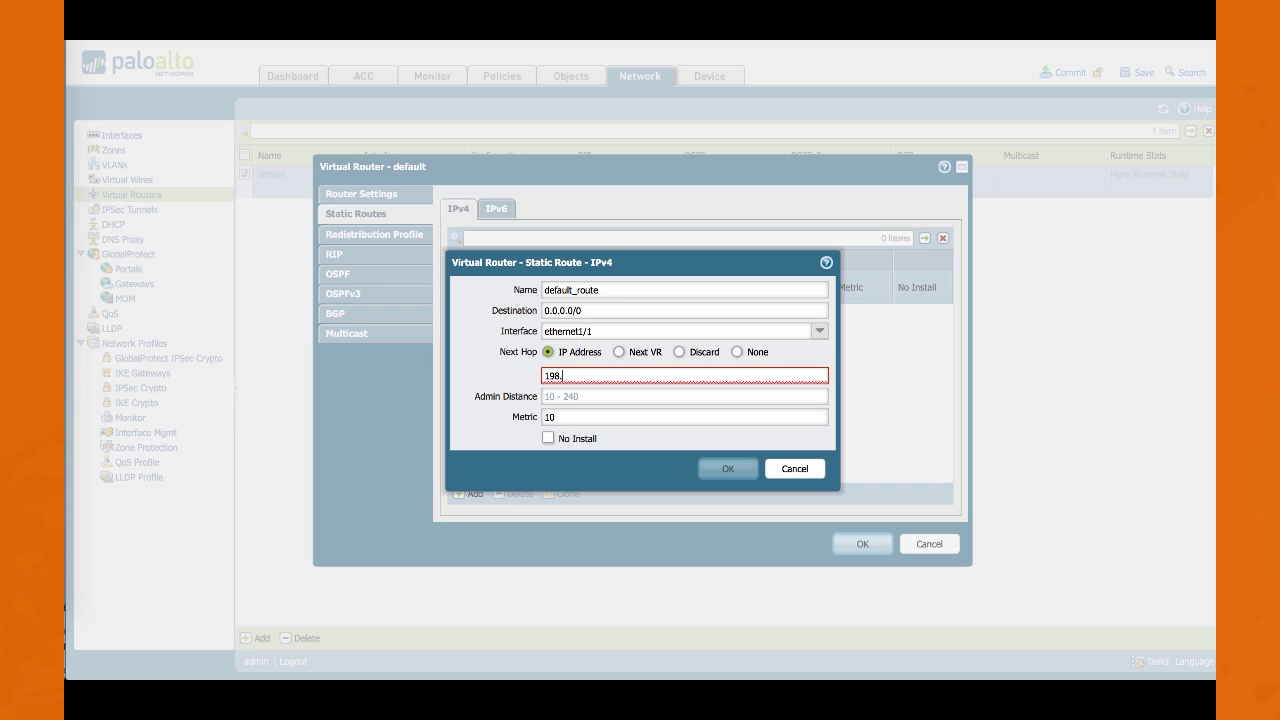
{"action": "type", "text": "51.100.1"}
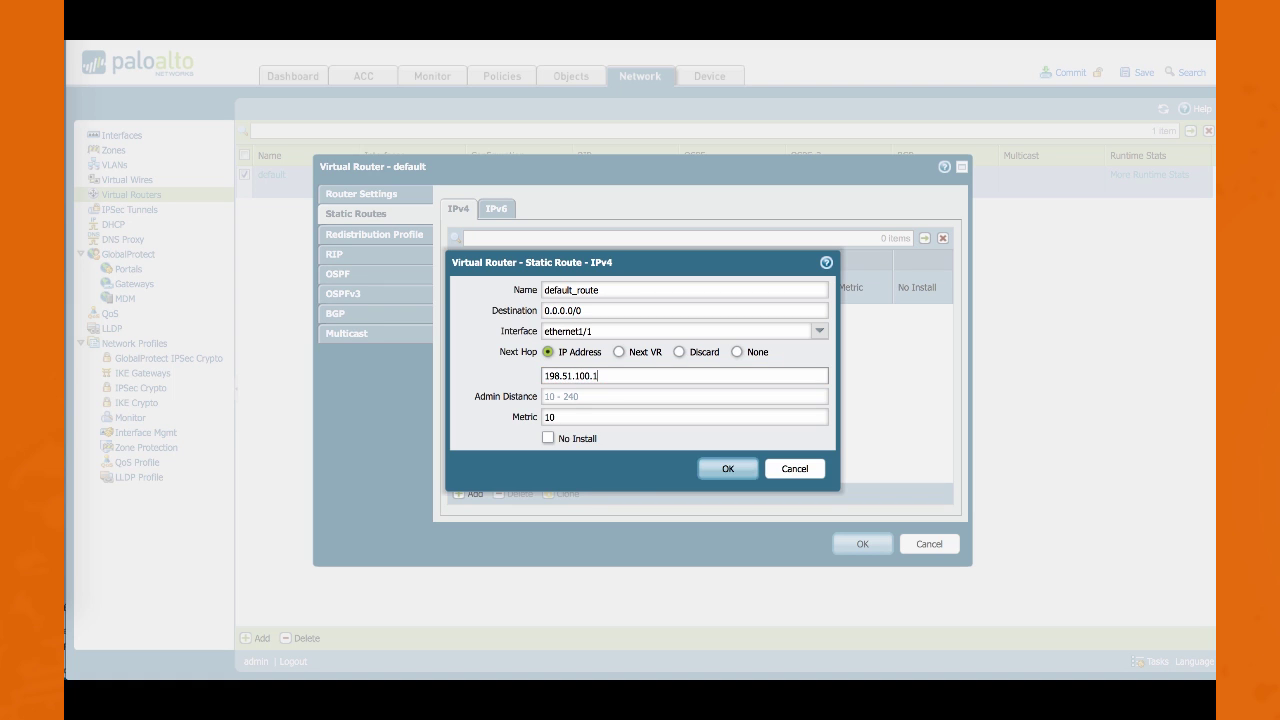
{"action": "left_click", "coordinate": [728, 468]}
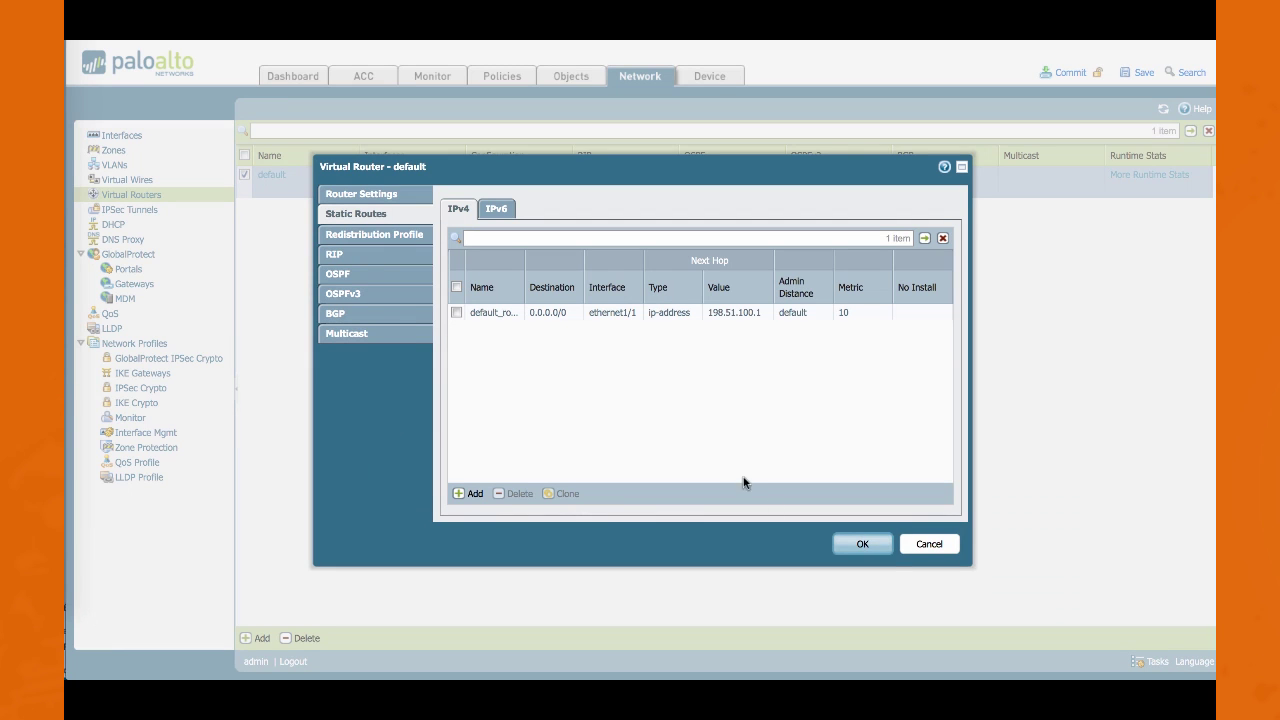
{"action": "left_click", "coordinate": [865, 543]}
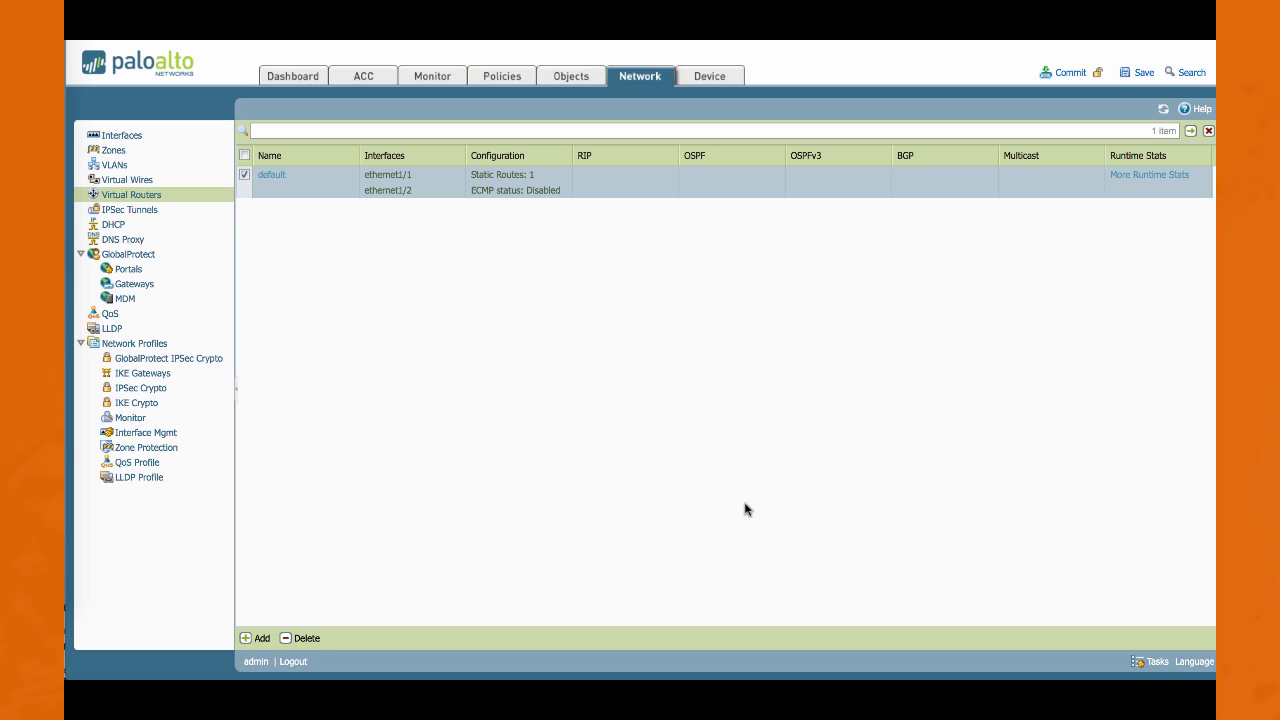
{"action": "left_click", "coordinate": [116, 226]}
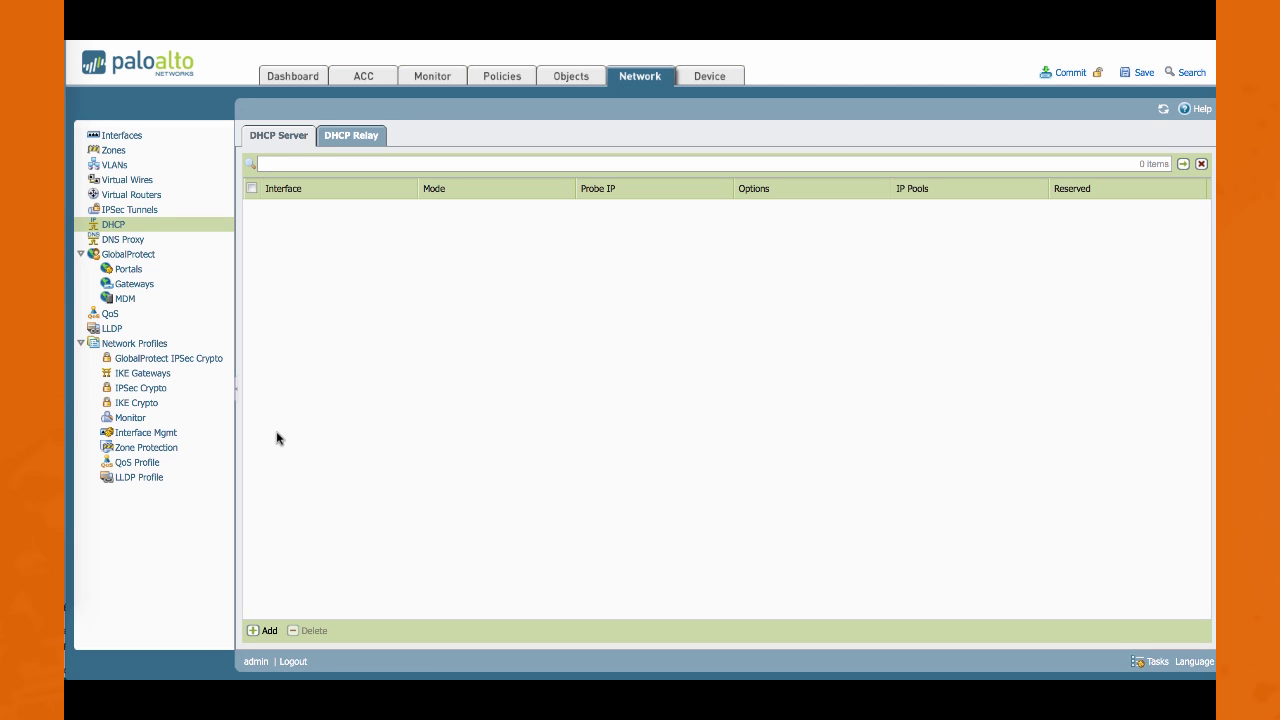
- Add a new DHCP server on interface ethernet1/2 and review the mode options
{"action": "left_click", "coordinate": [262, 630]}
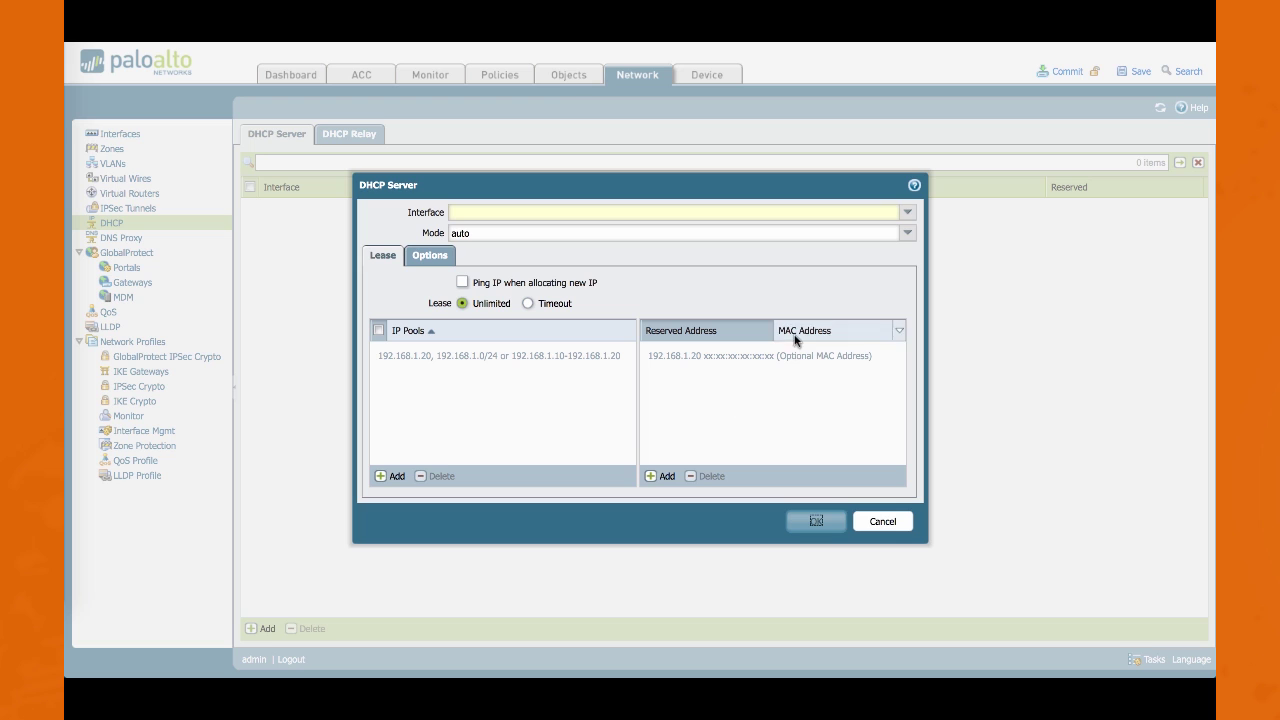
{"action": "left_click", "coordinate": [908, 212]}
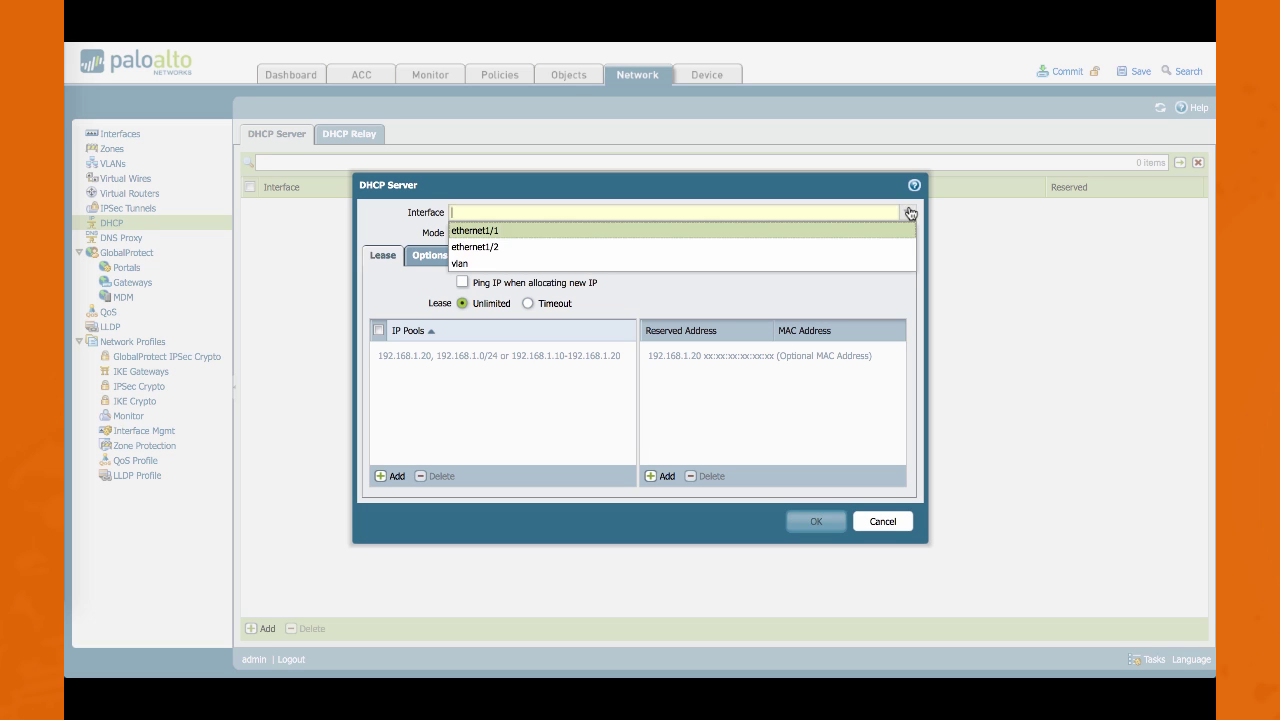
{"action": "left_click", "coordinate": [558, 254]}
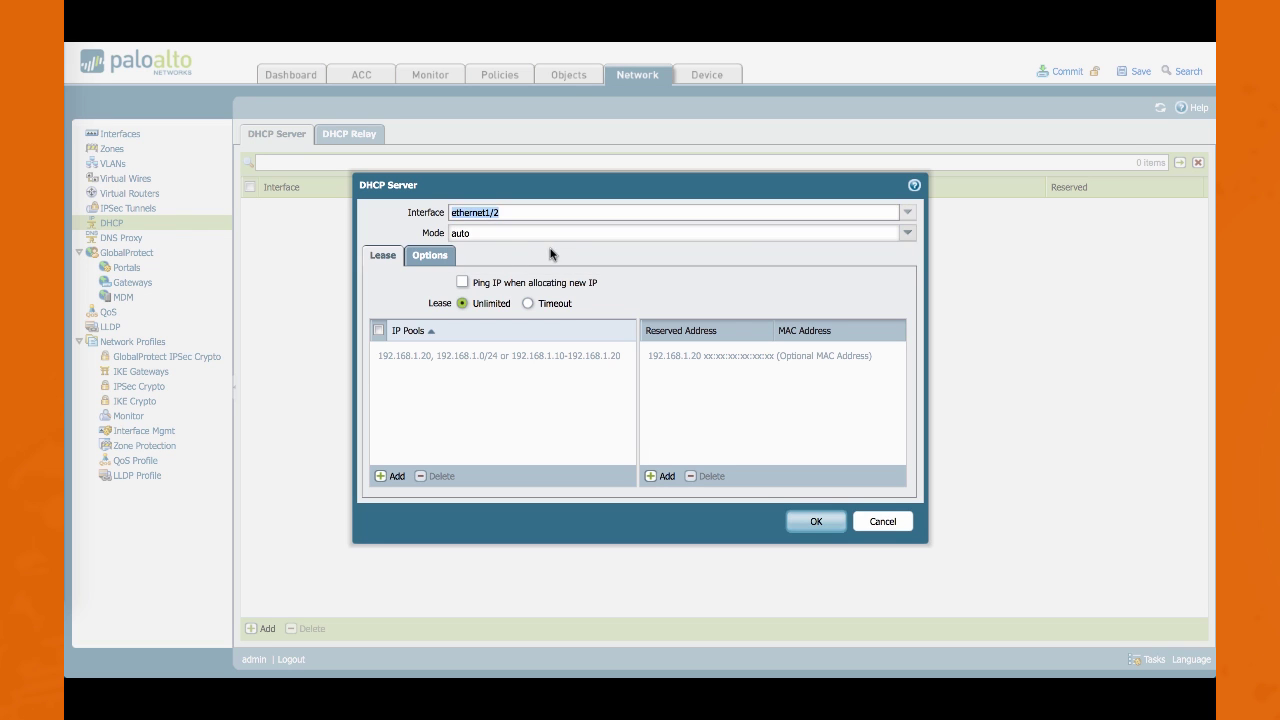
{"action": "left_click", "coordinate": [907, 232]}
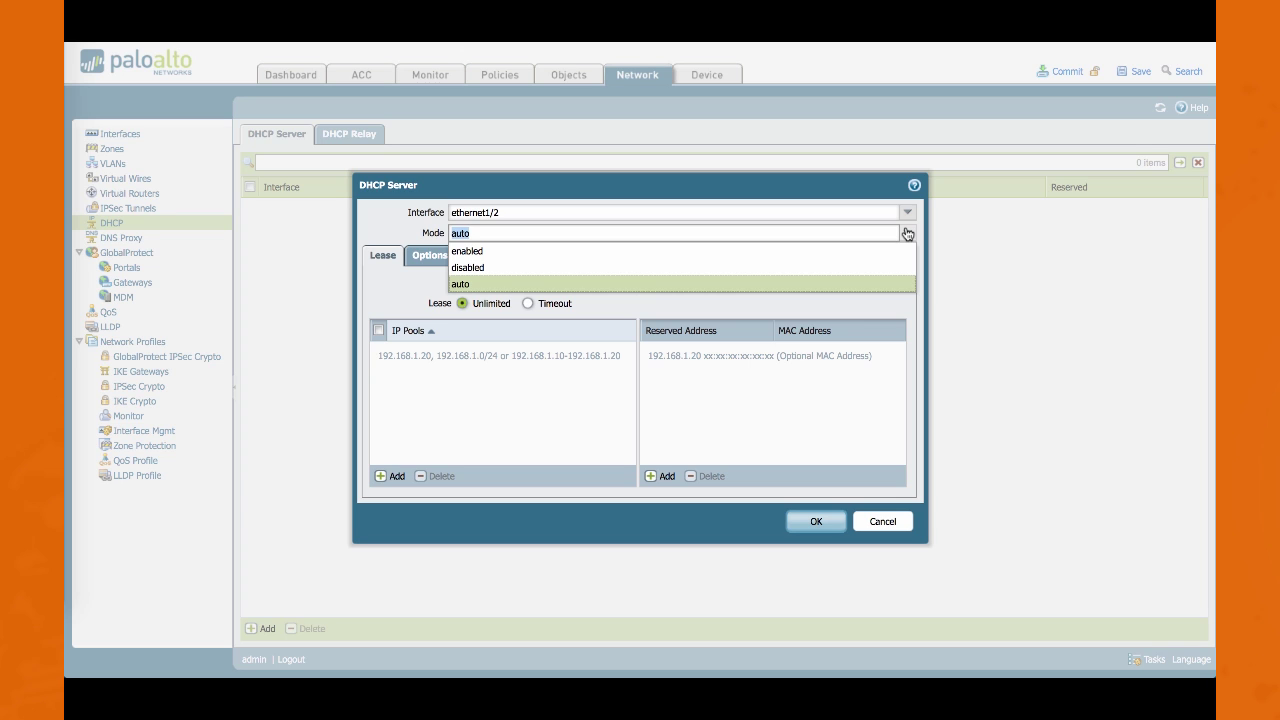
- Keep mode auto, add IP pool 10.0.0.50-10.0.0.250, and enable Ping IP when allocating
{"action": "left_click", "coordinate": [368, 233]}
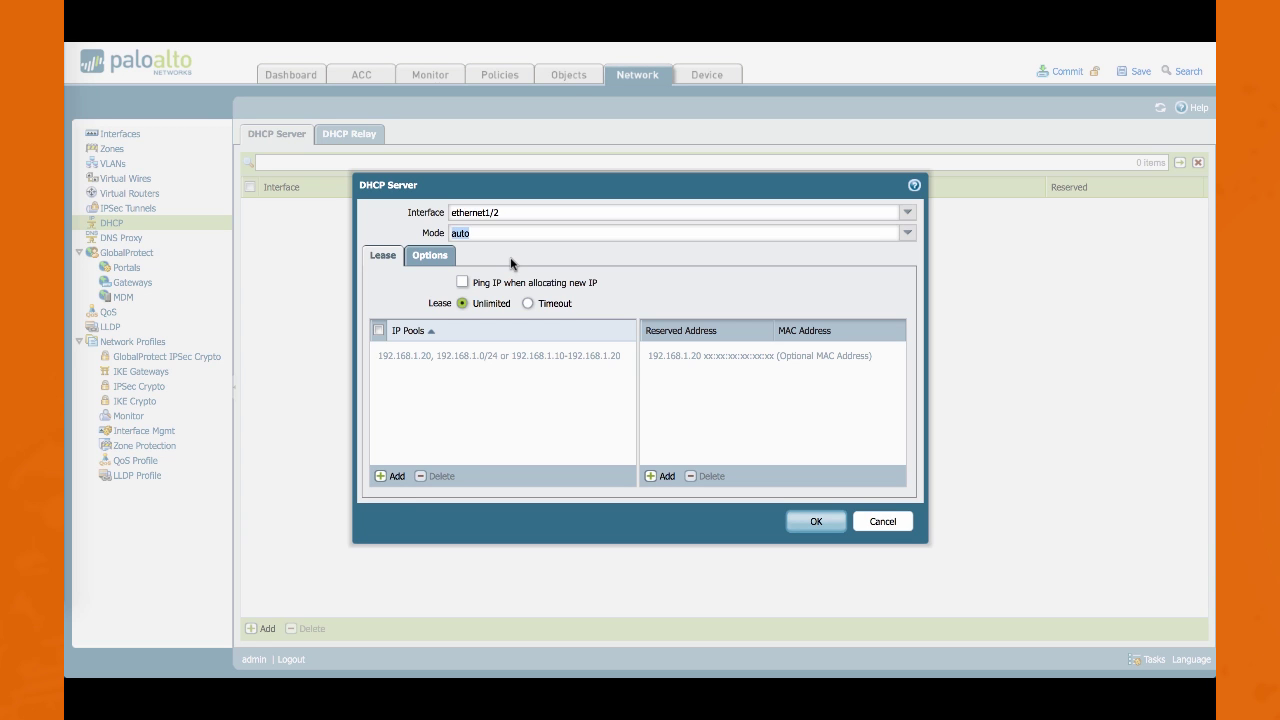
{"action": "left_click", "coordinate": [393, 479]}
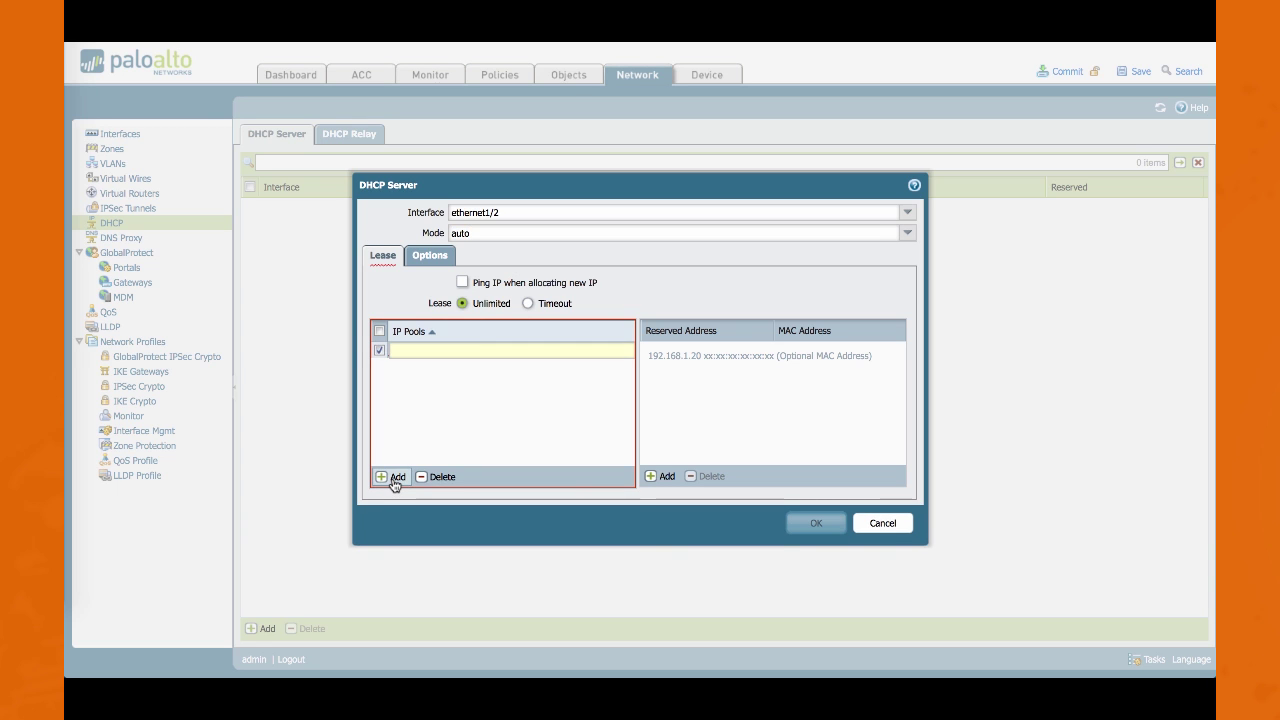
{"action": "type", "text": "10.0.0"}
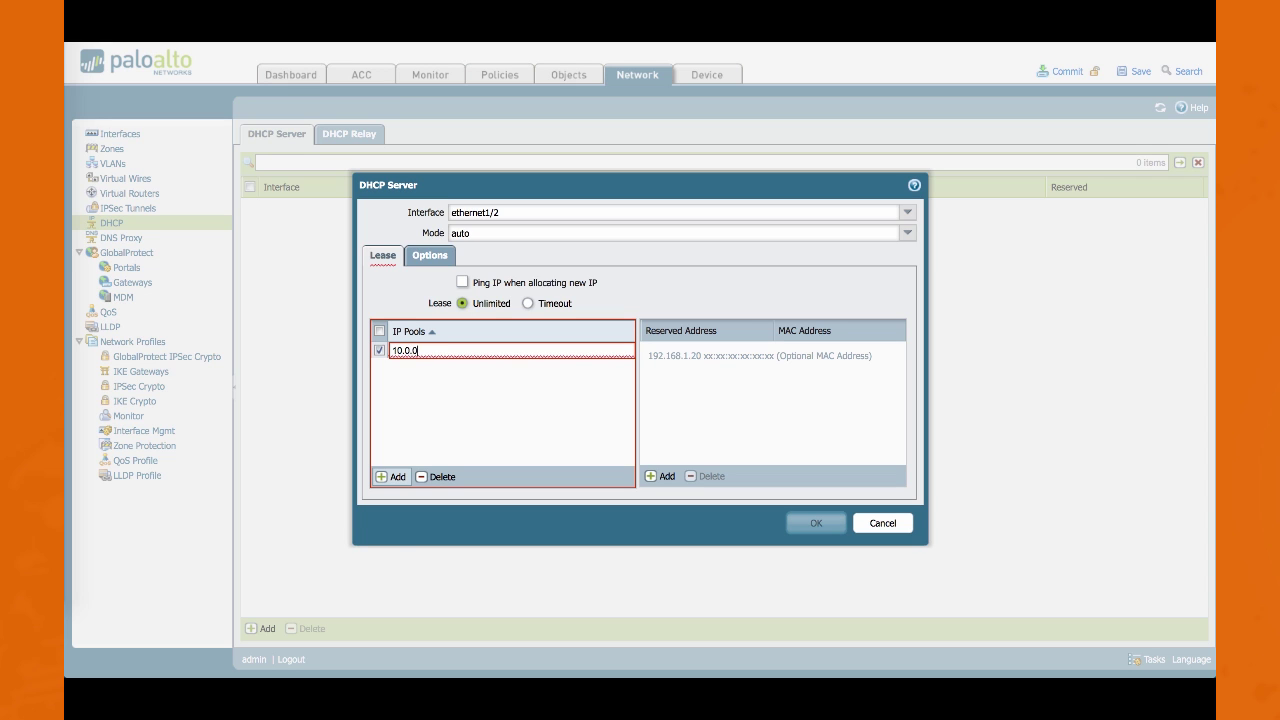
{"action": "type", "text": ".50"}
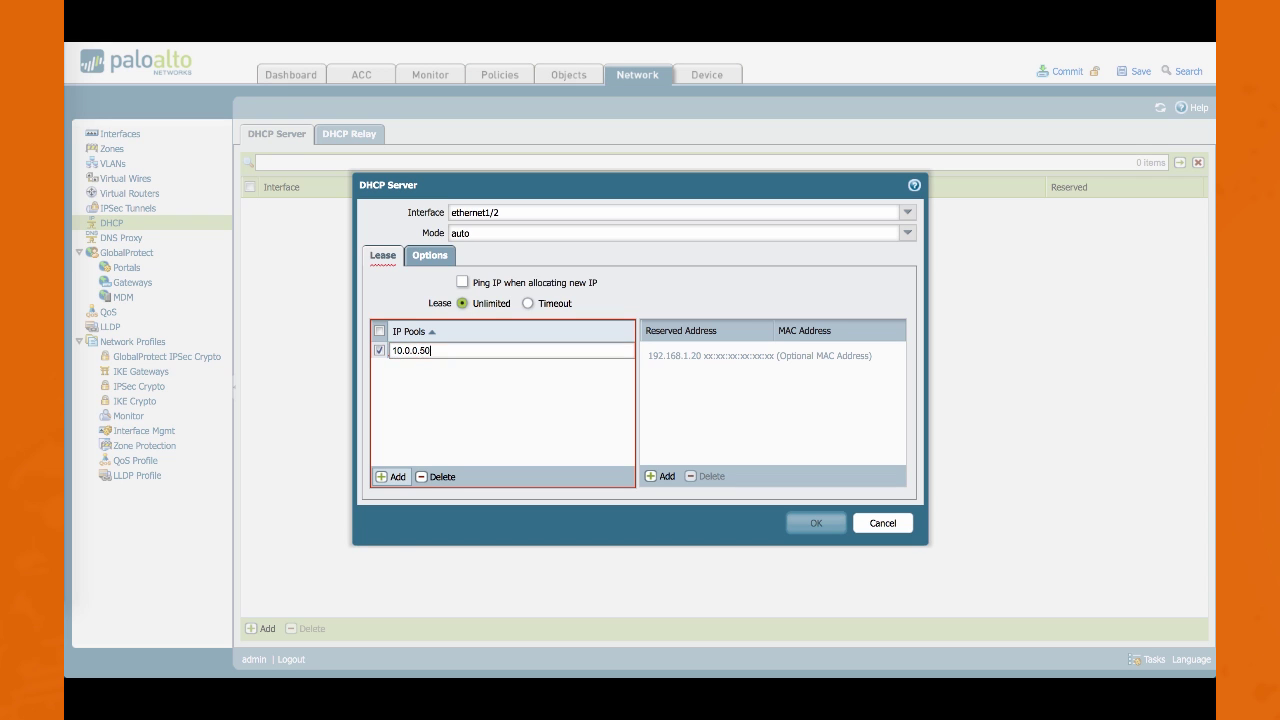
{"action": "type", "text": "-10."}
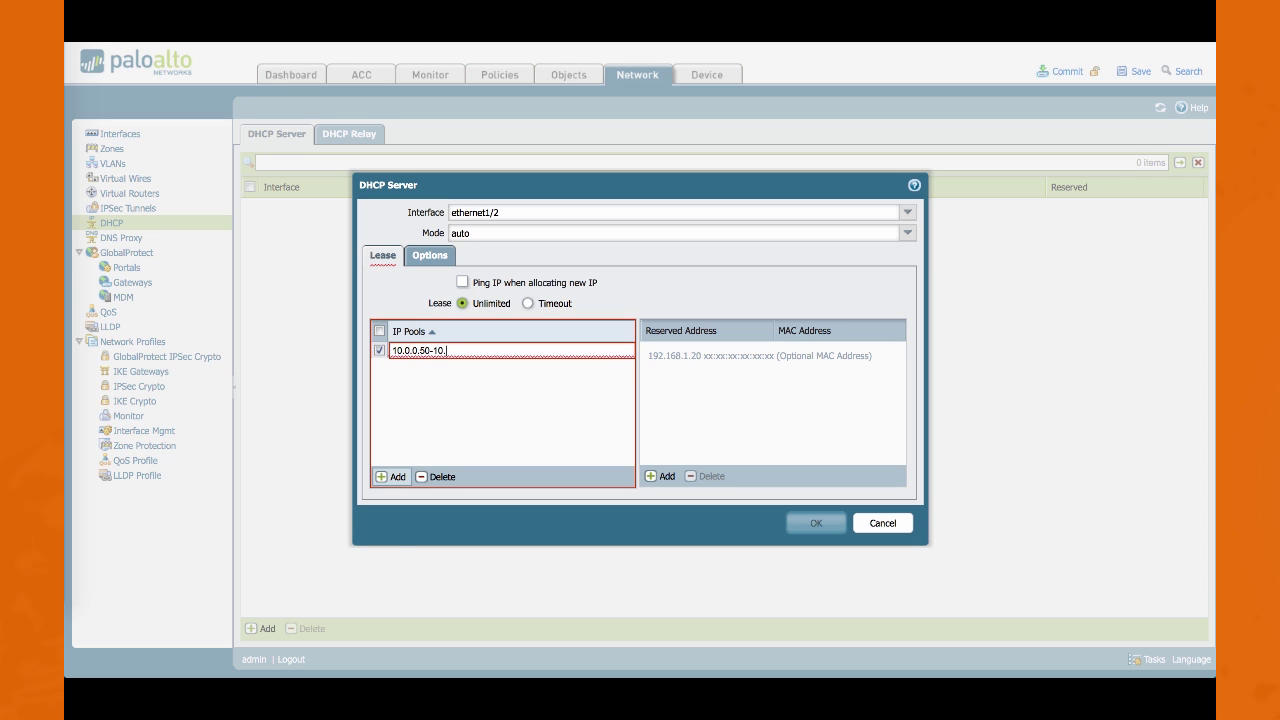
{"action": "type", "text": "0.0.250"}
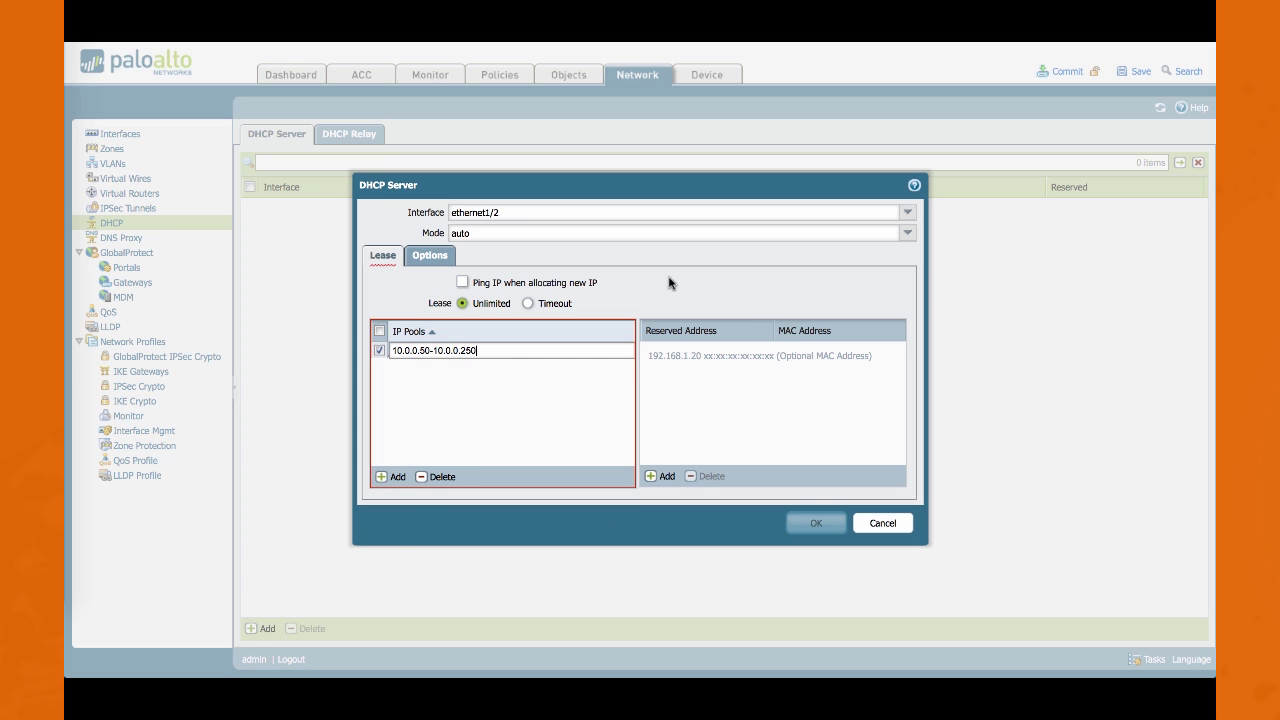
{"action": "left_click", "coordinate": [680, 291]}
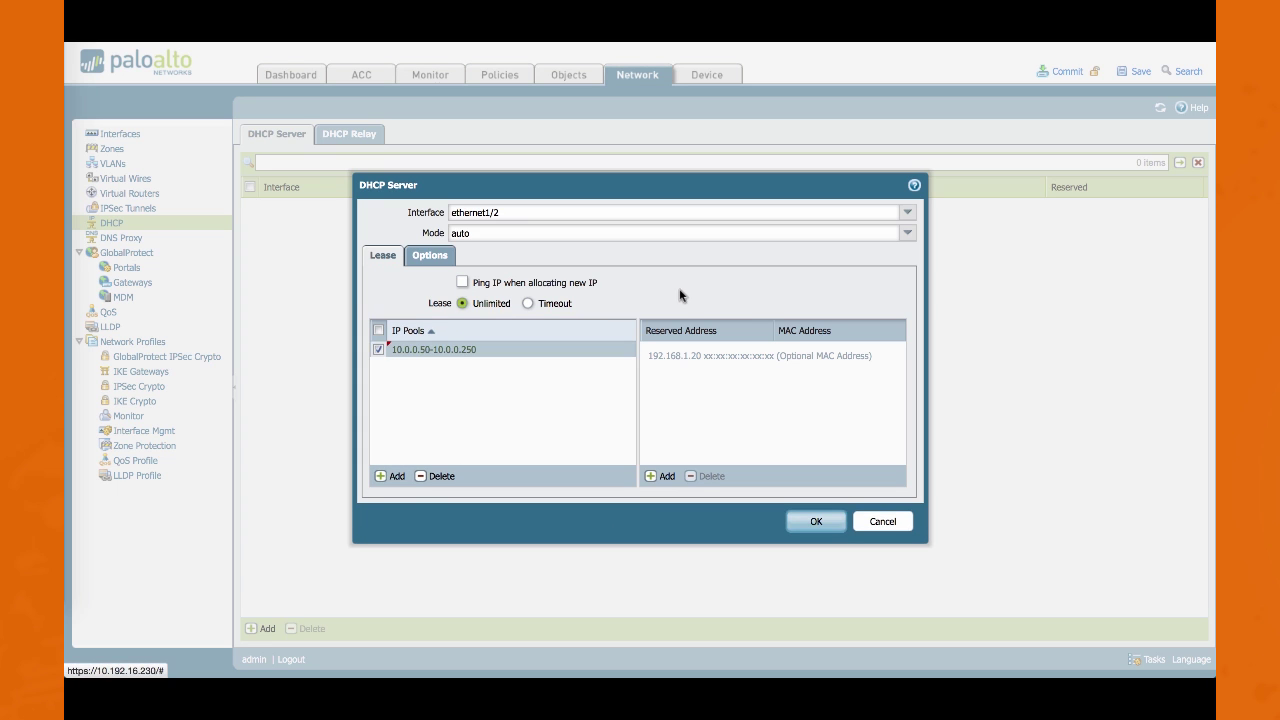
{"action": "left_click", "coordinate": [461, 284]}
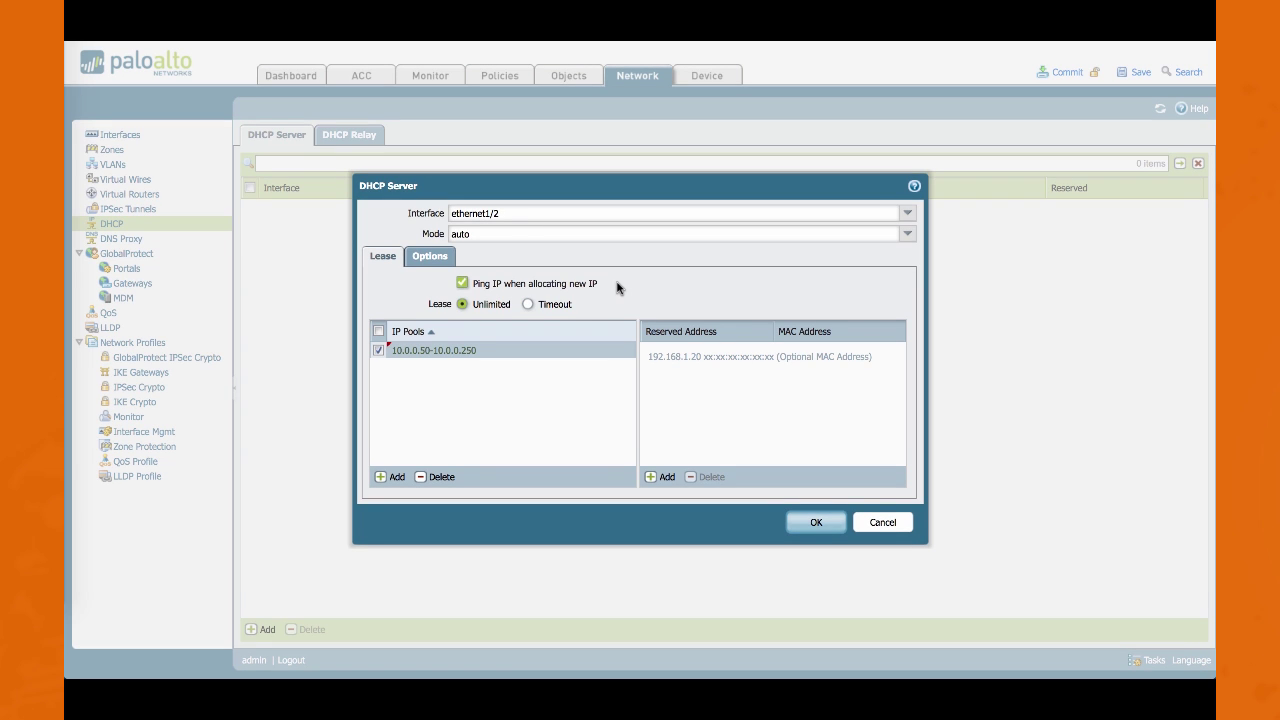
{"action": "left_click", "coordinate": [438, 258]}
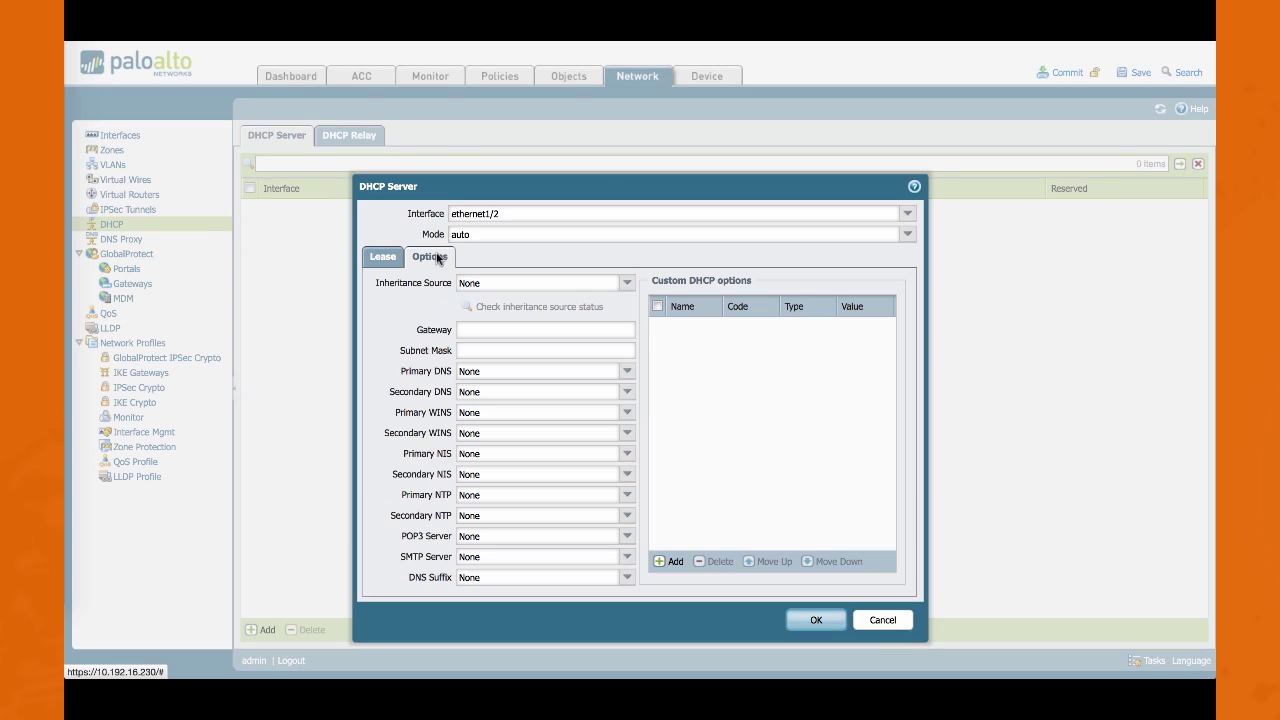
- Set gateway 10.0.0.1, mask 255.255.255.0, DNS 4.2.2.2 and 8.8.8.8, then save the DHCP server
{"action": "left_click", "coordinate": [472, 334]}
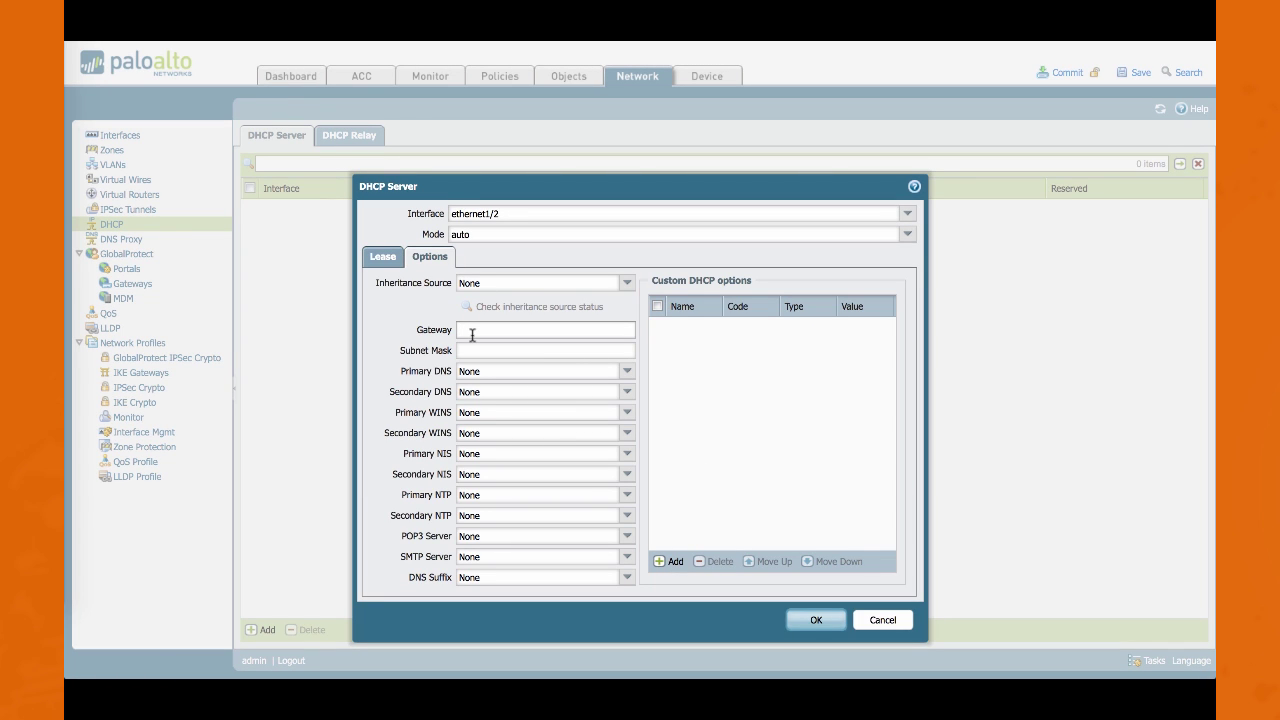
{"action": "type", "text": "10.0.0.1"}
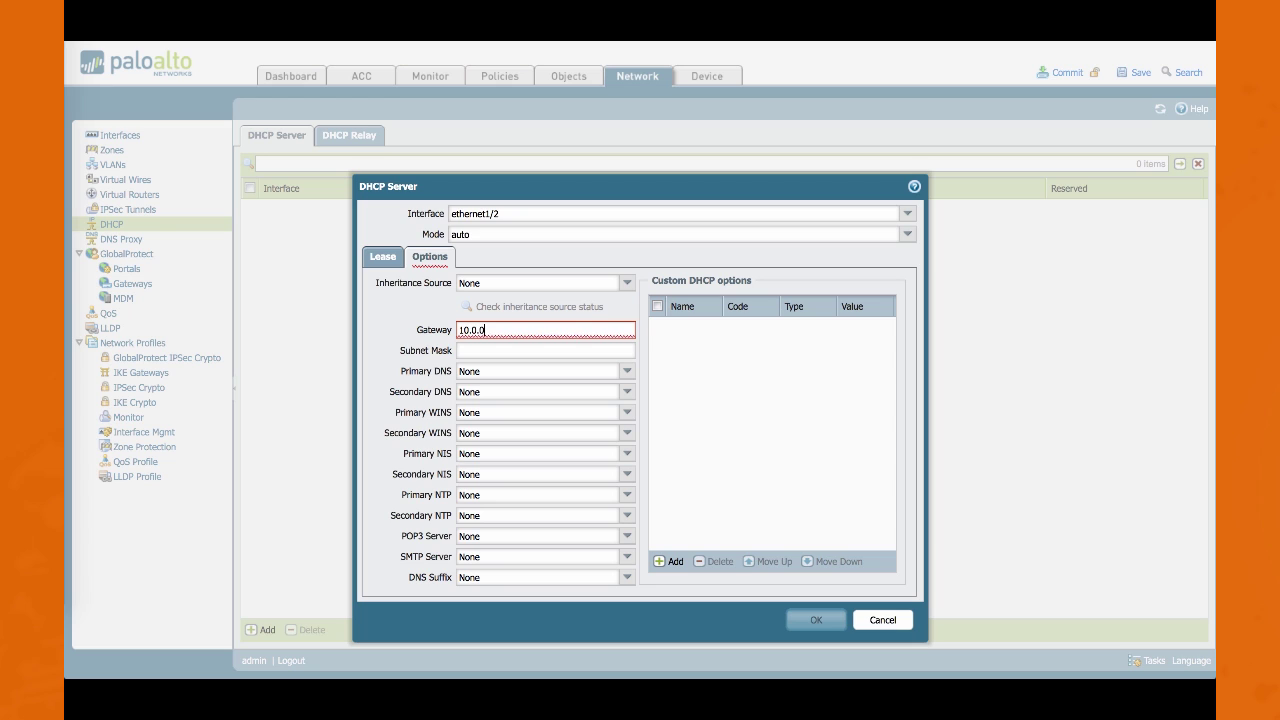
{"action": "left_click", "coordinate": [472, 351]}
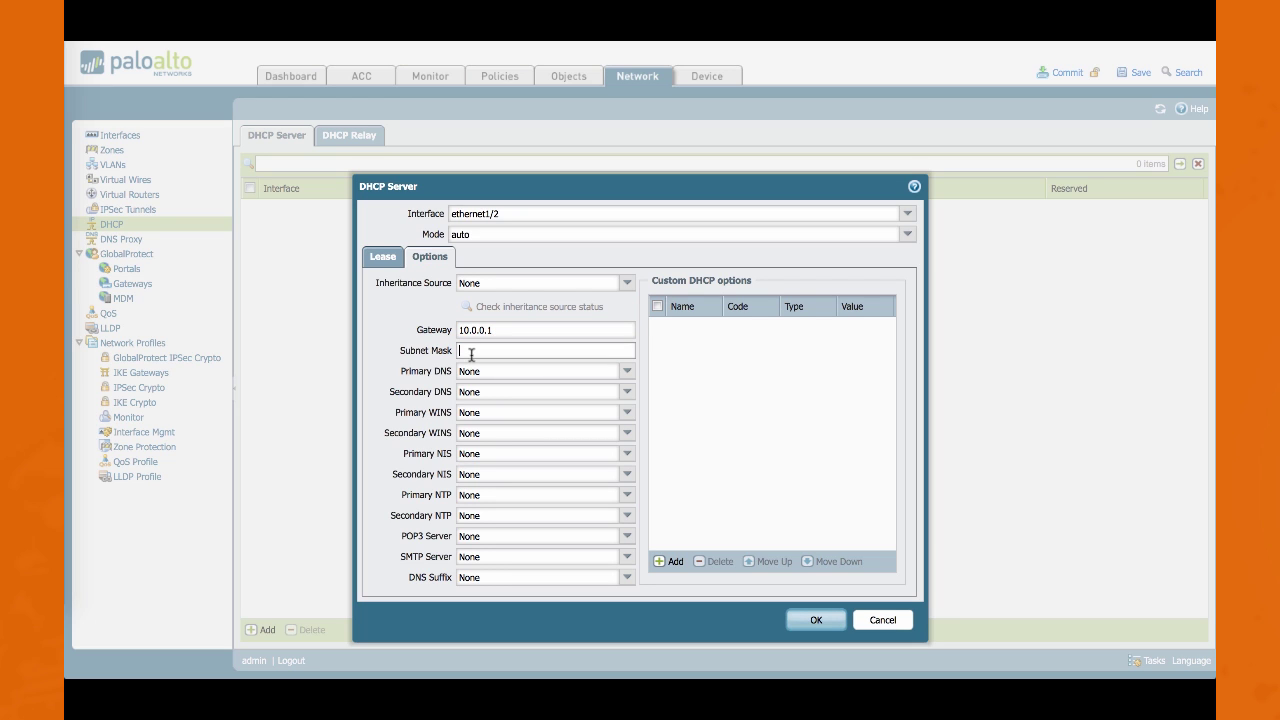
{"action": "type", "text": "255.255.255.0"}
{"action": "left_click", "coordinate": [509, 373]}
{"action": "left_click_drag", "start_coordinate": [498, 372], "coordinate": [420, 373]}
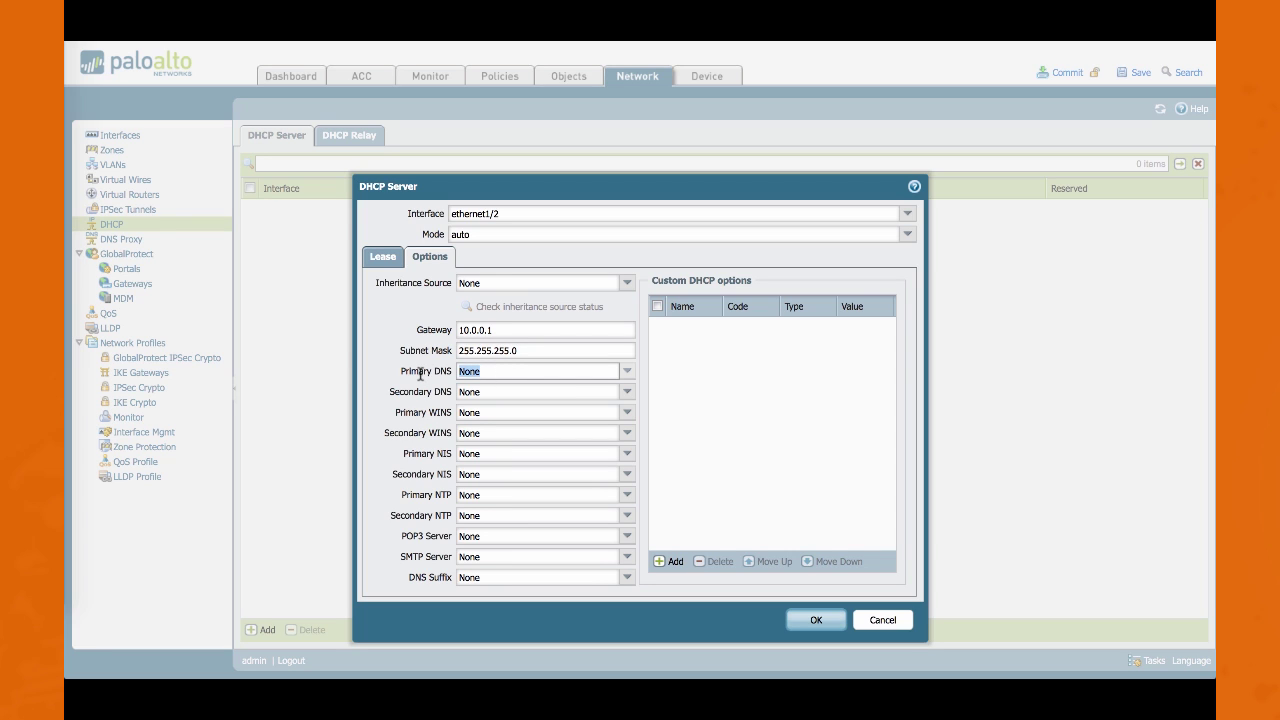
{"action": "type", "text": "4.2.2.2"}
{"action": "left_click", "coordinate": [494, 393]}
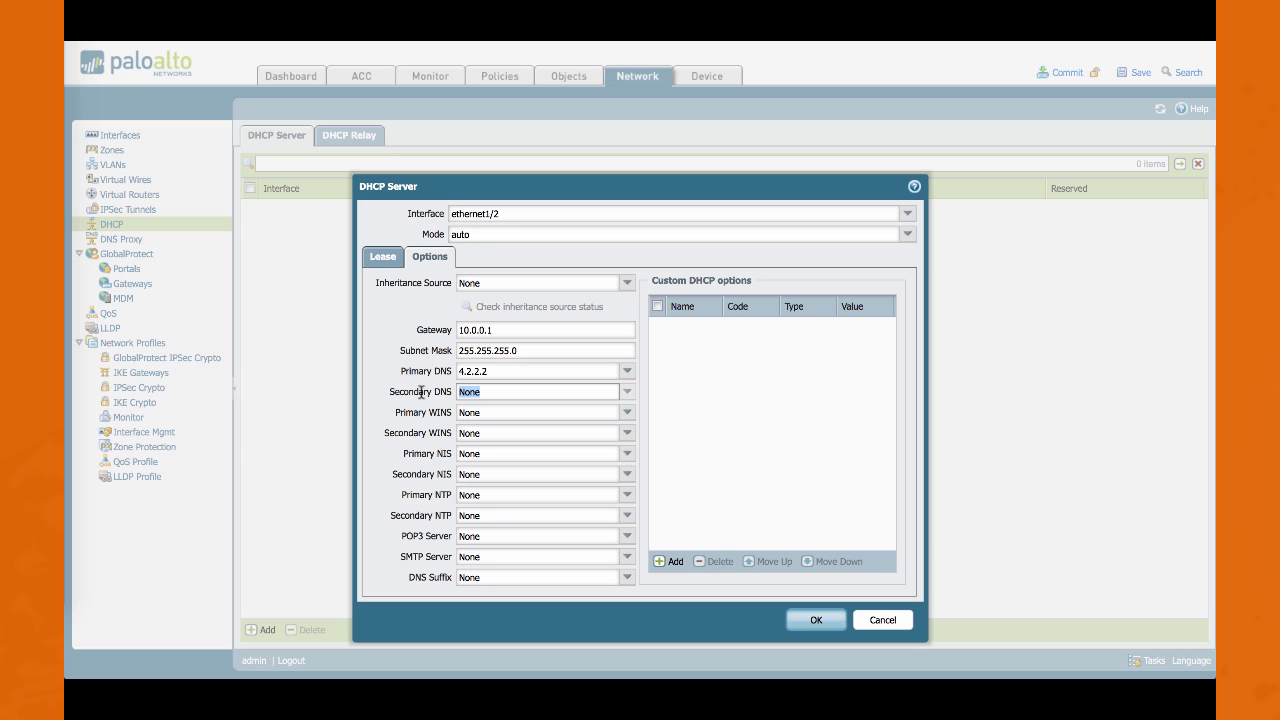
{"action": "type", "text": "8.8.8.8"}
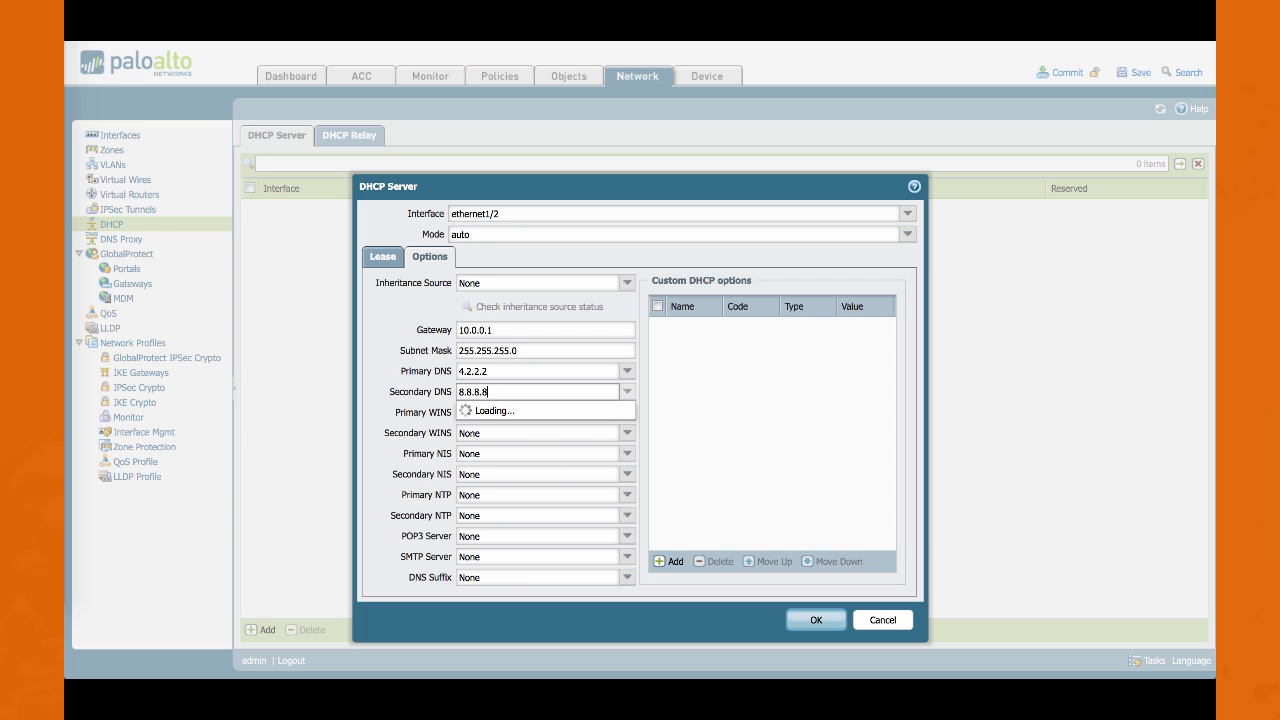
{"action": "left_click", "coordinate": [406, 406]}
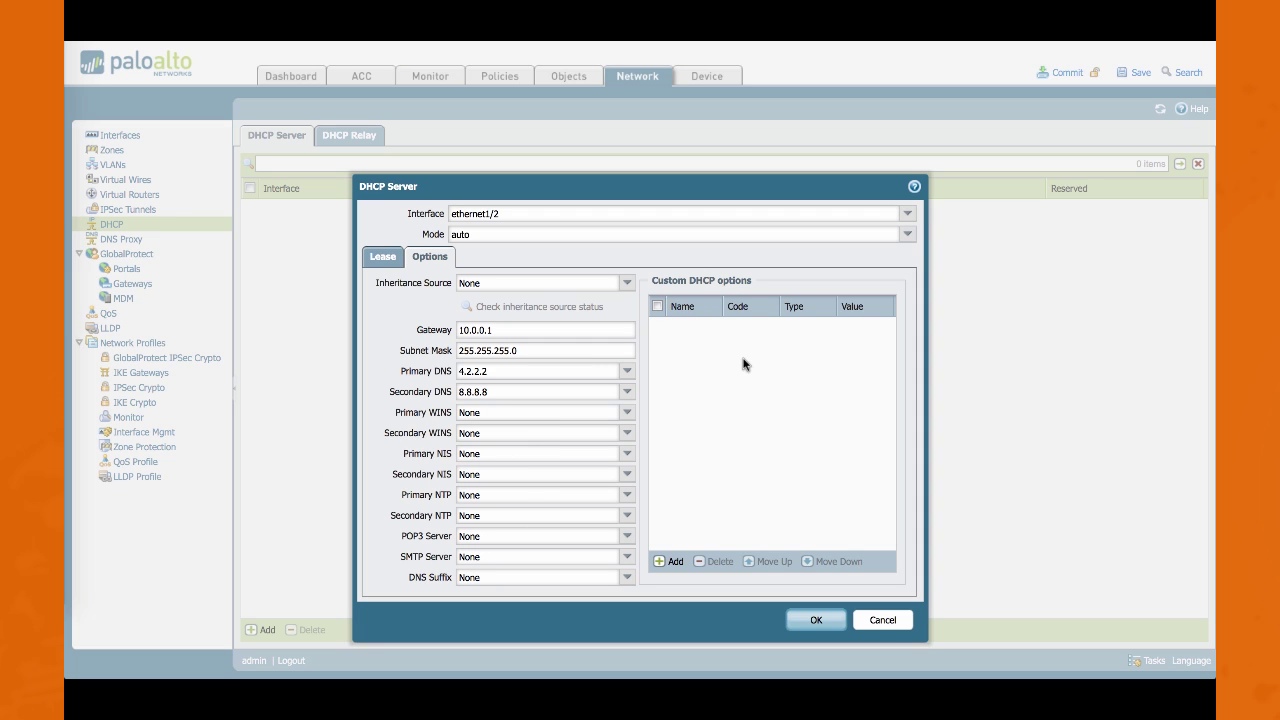
{"action": "left_click", "coordinate": [817, 620]}
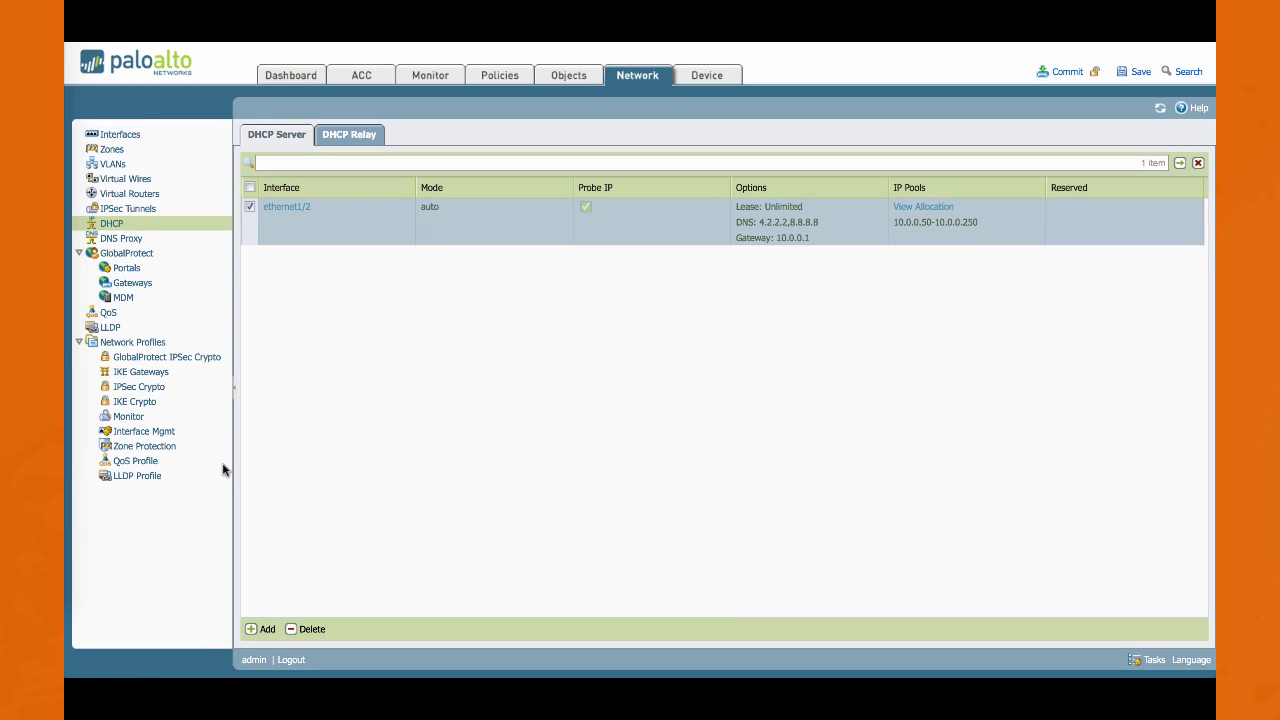
- Delete the default-vwire virtual wire and confirm the removal
{"action": "left_click", "coordinate": [170, 179]}
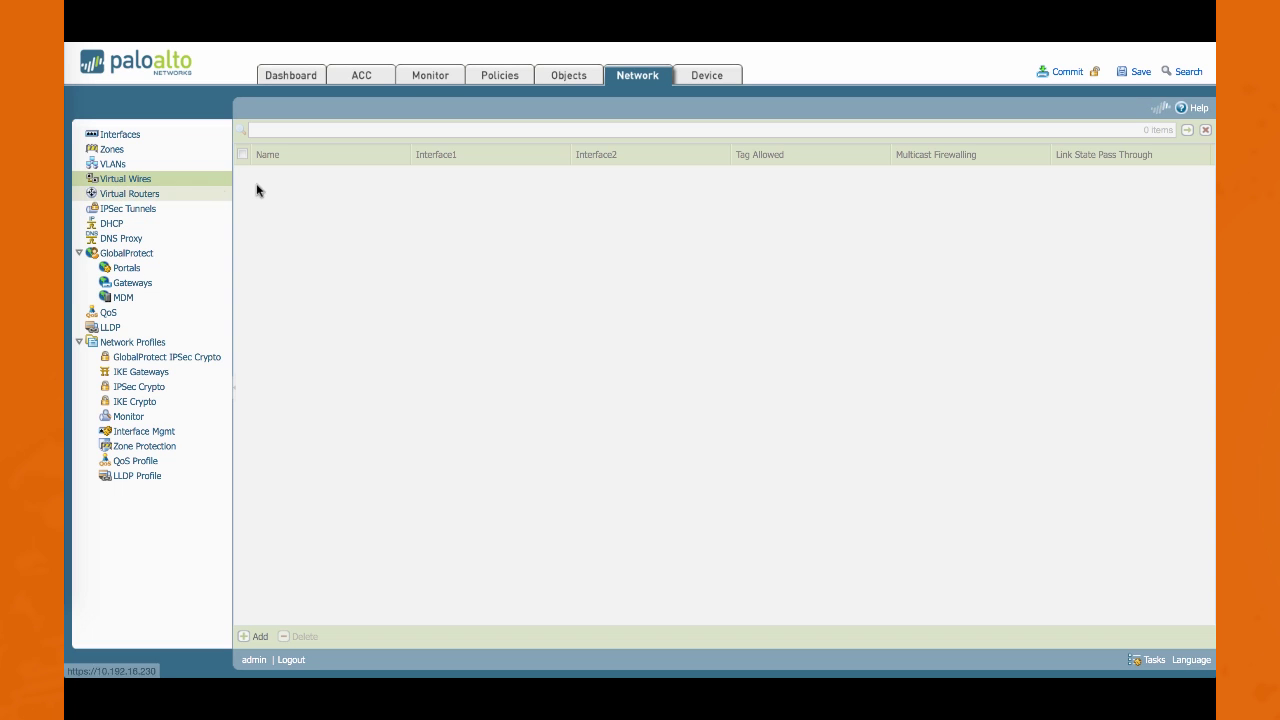
{"action": "left_click", "coordinate": [242, 174]}
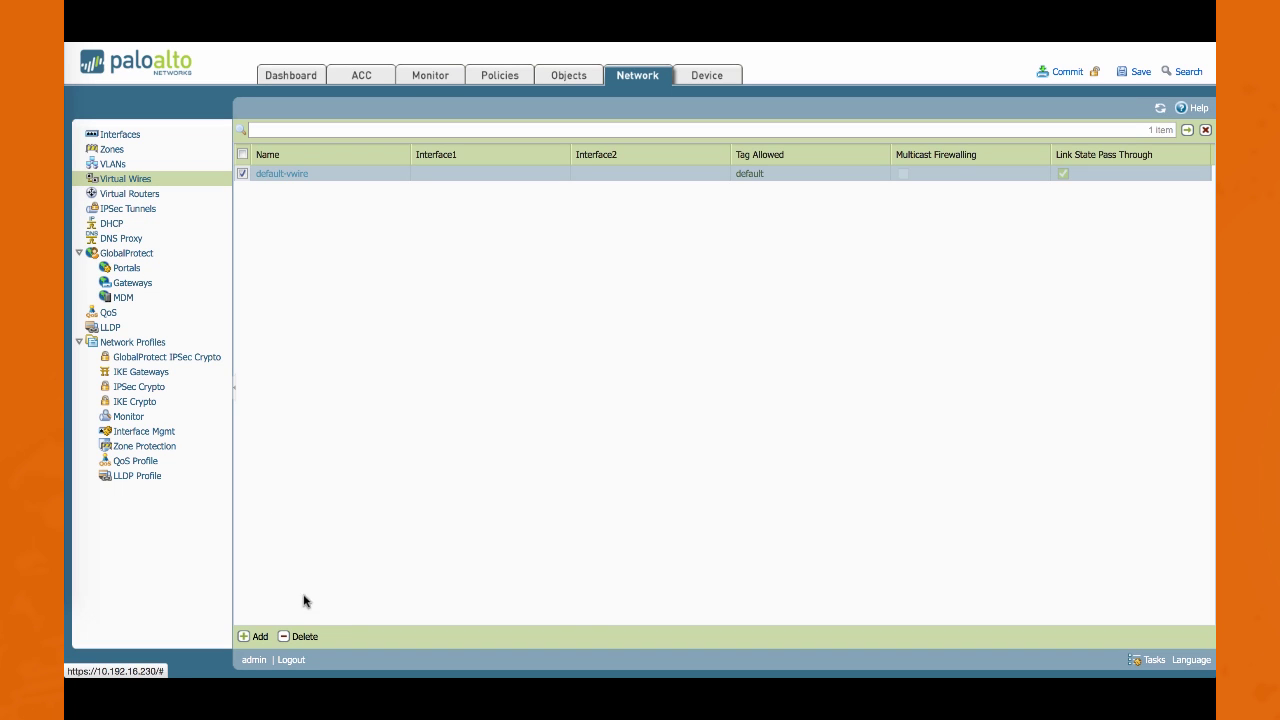
{"action": "left_click", "coordinate": [300, 636]}
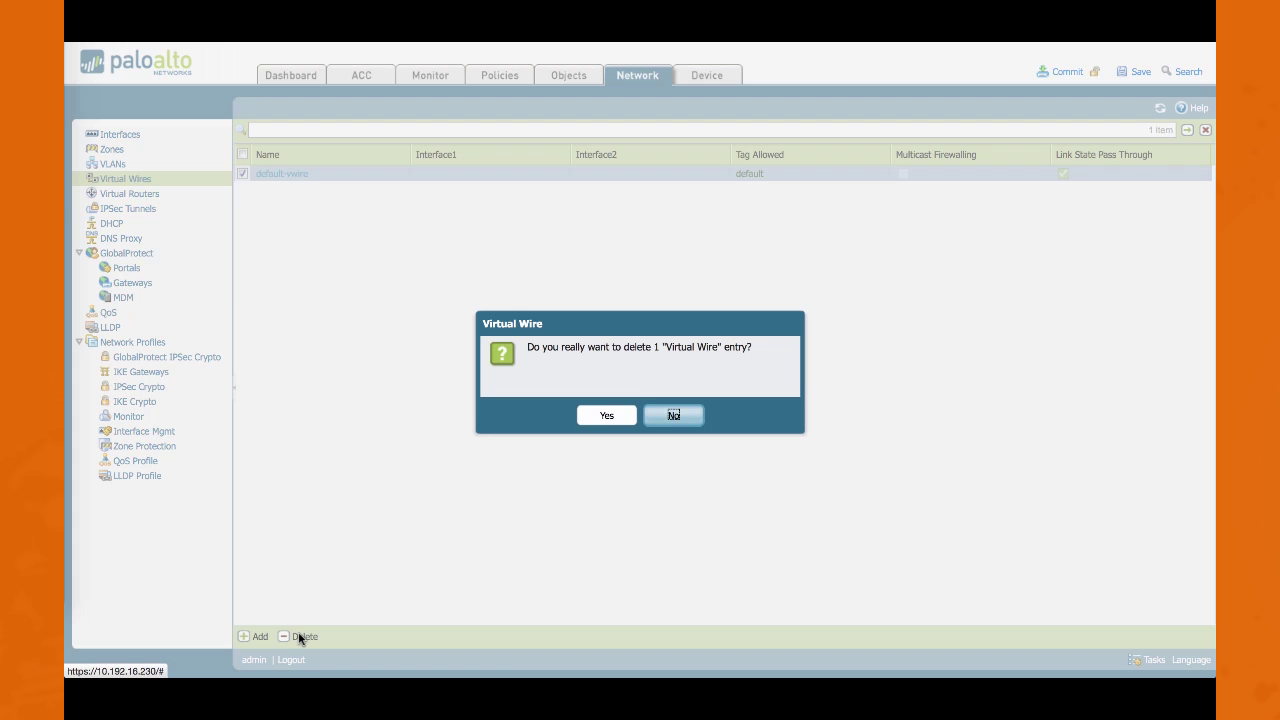
{"action": "left_click", "coordinate": [606, 416]}
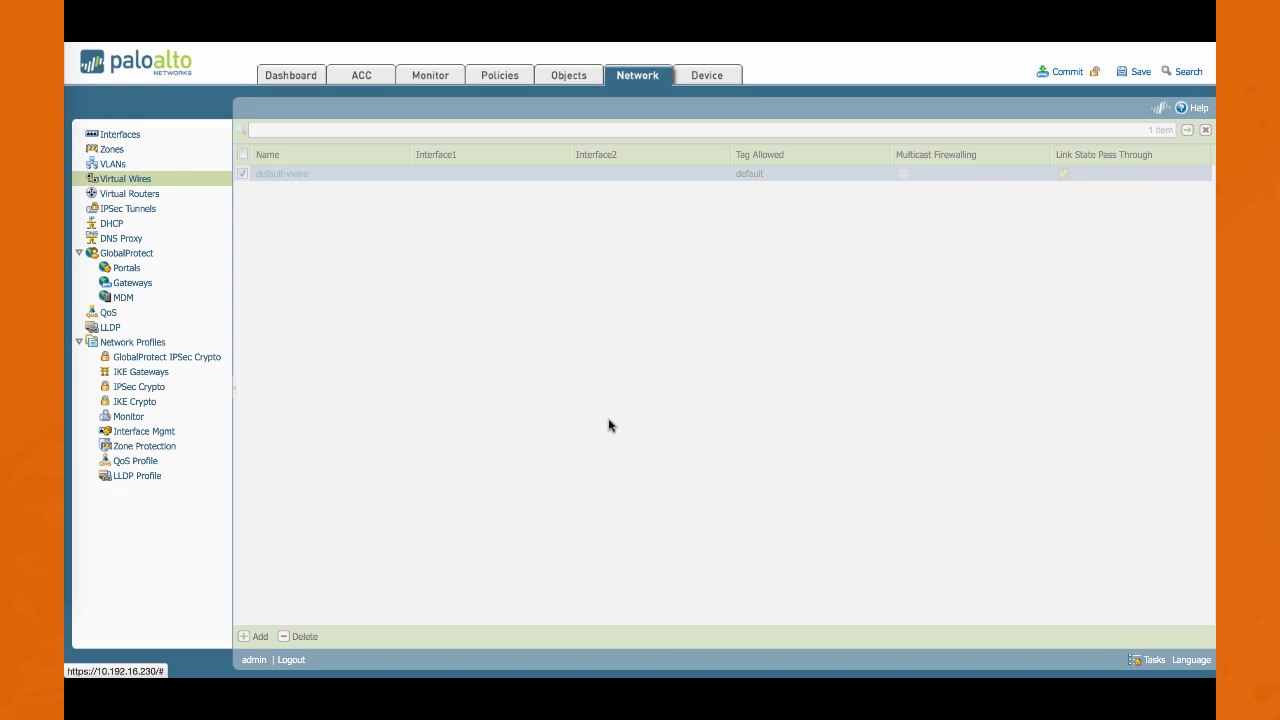
{"action": "left_click", "coordinate": [491, 80]}
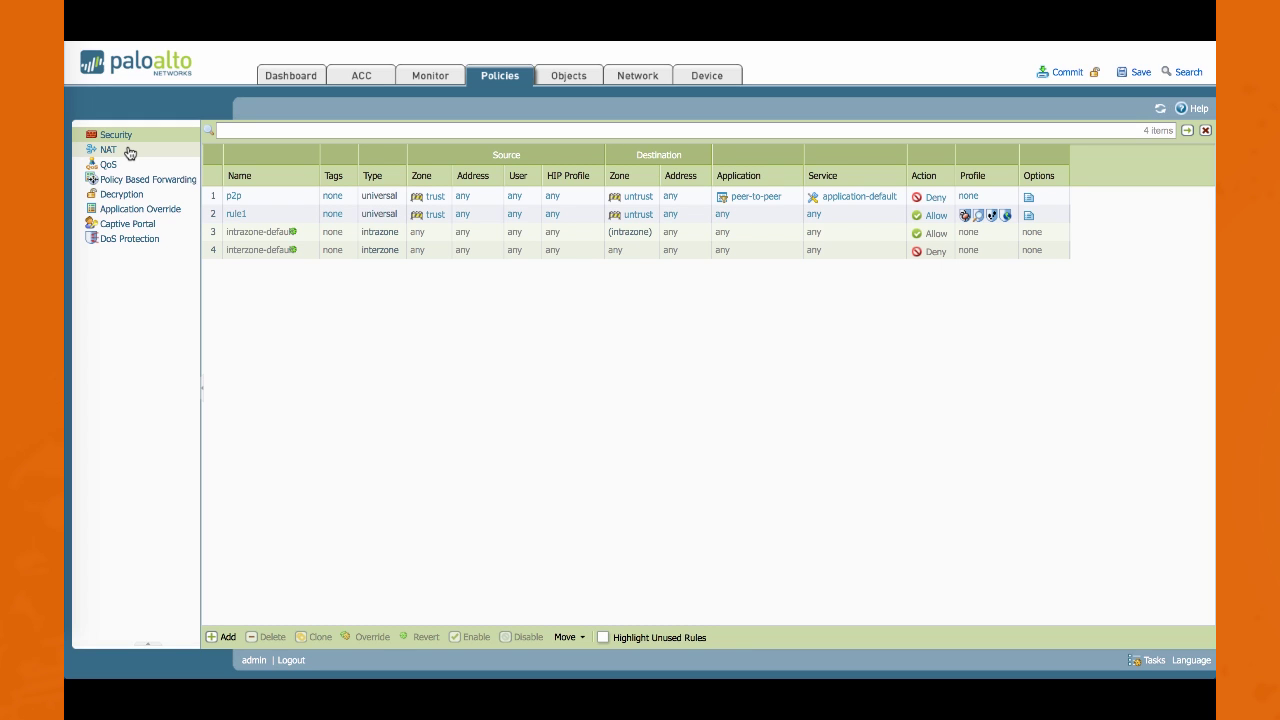
- Add a new NAT policy rule named 'outbound-nat'
{"action": "left_click", "coordinate": [129, 151]}
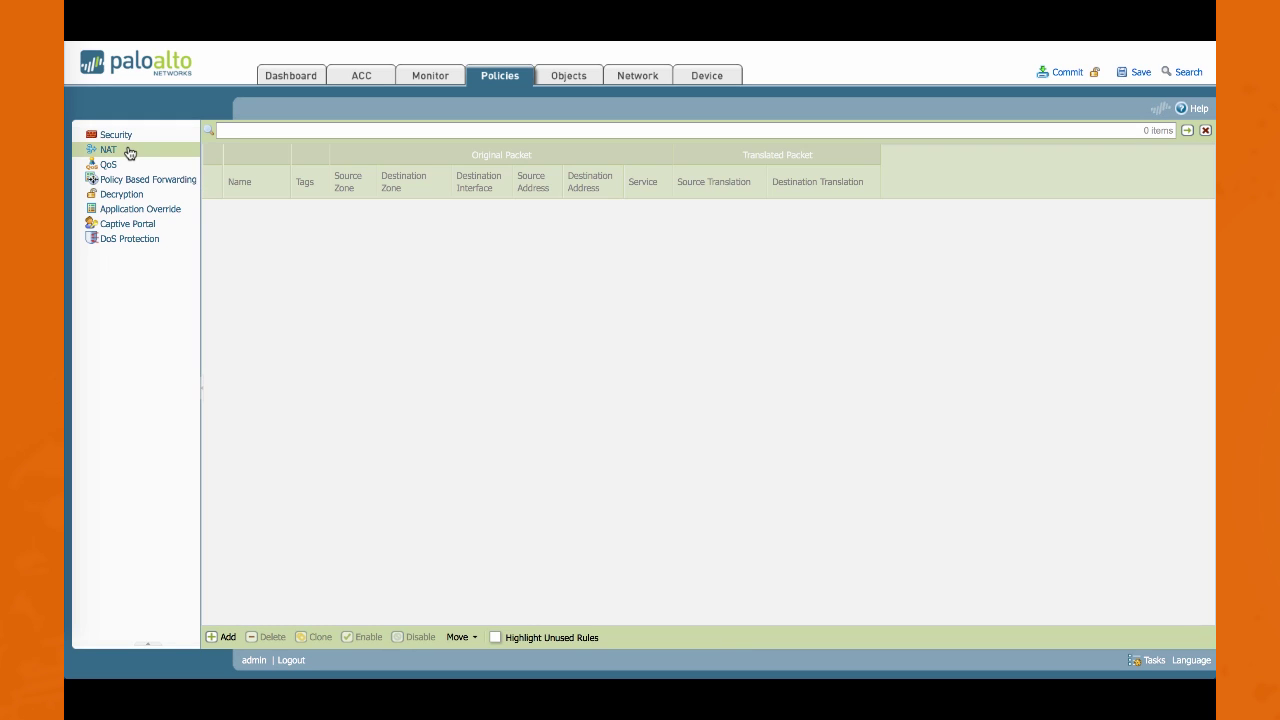
{"action": "left_click", "coordinate": [225, 637]}
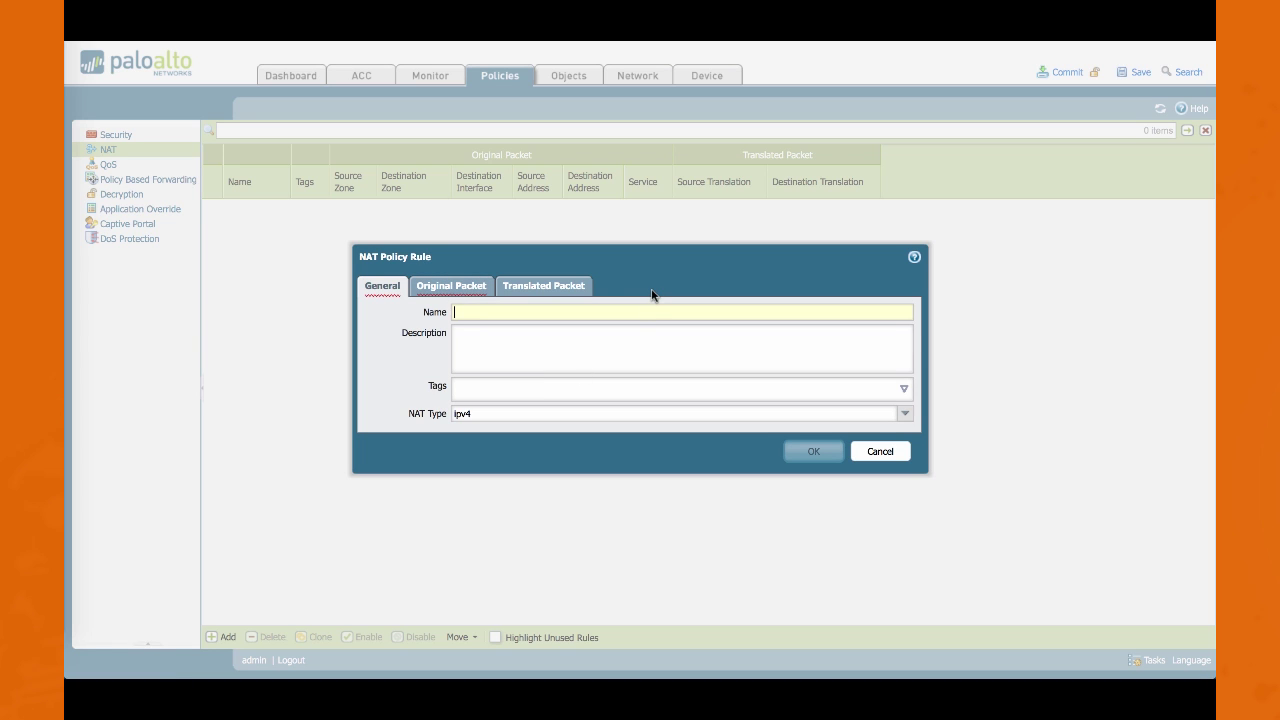
{"action": "type", "text": "outbound"}
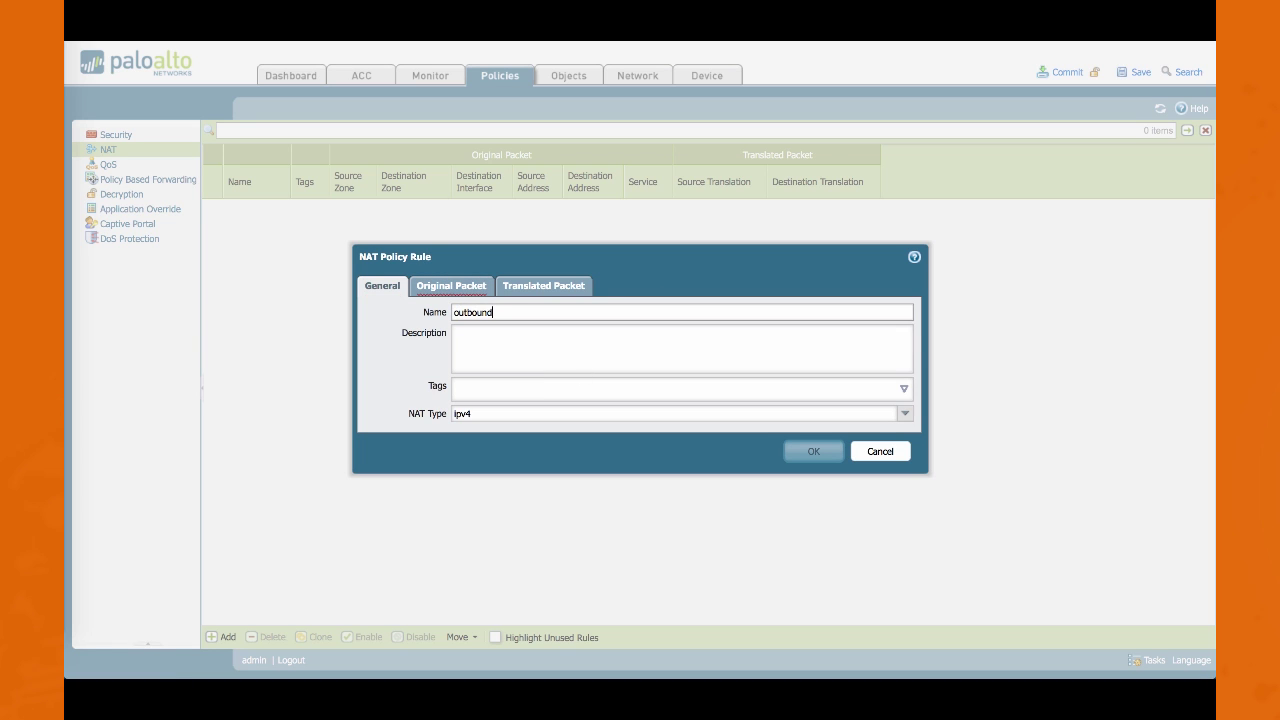
{"action": "type", "text": "-nat"}
- Match the NAT rule on source zone trust, destination zone untrust and destination interface ethernet1/1
{"action": "left_click", "coordinate": [451, 288]}
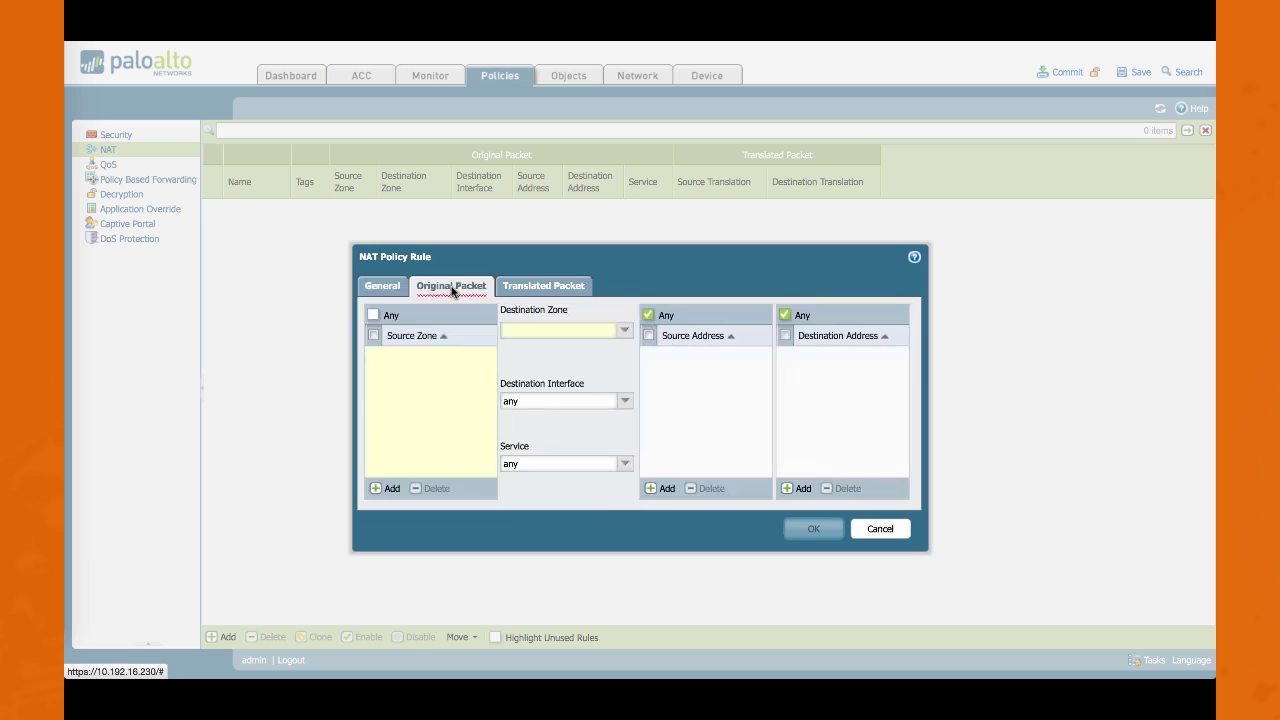
{"action": "left_click", "coordinate": [387, 489]}
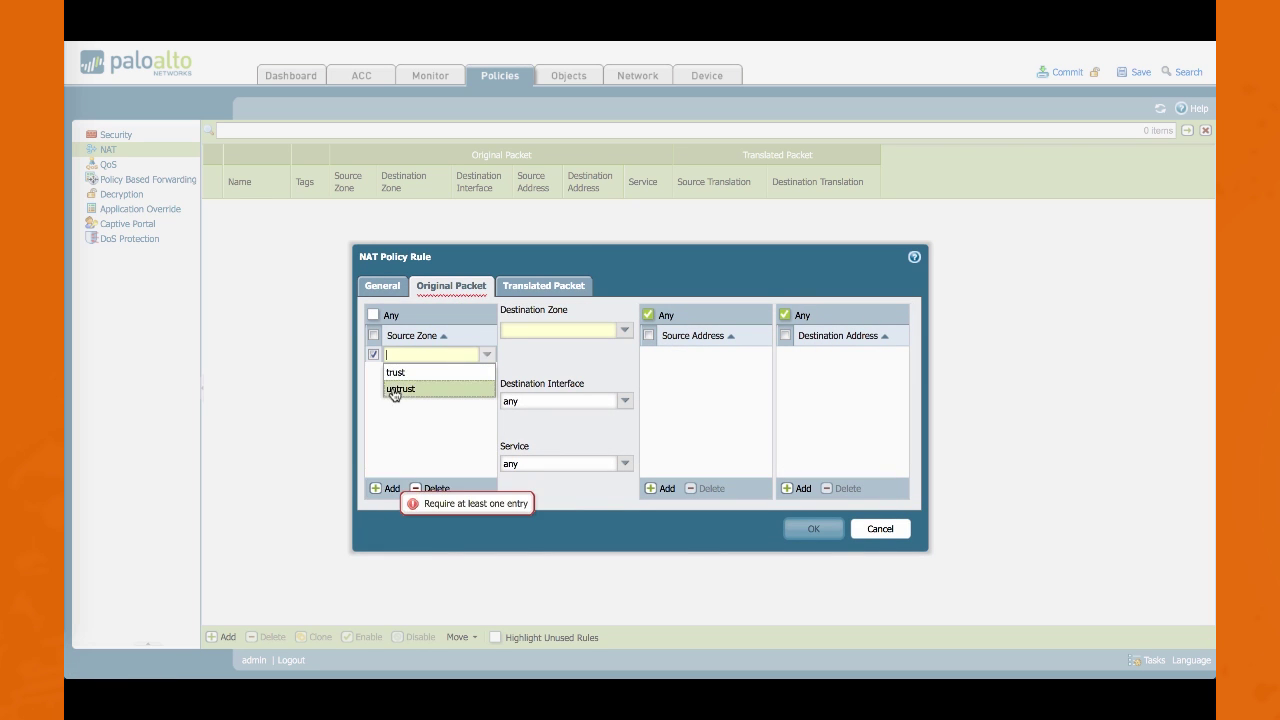
{"action": "left_click", "coordinate": [395, 372]}
{"action": "left_click", "coordinate": [624, 330]}
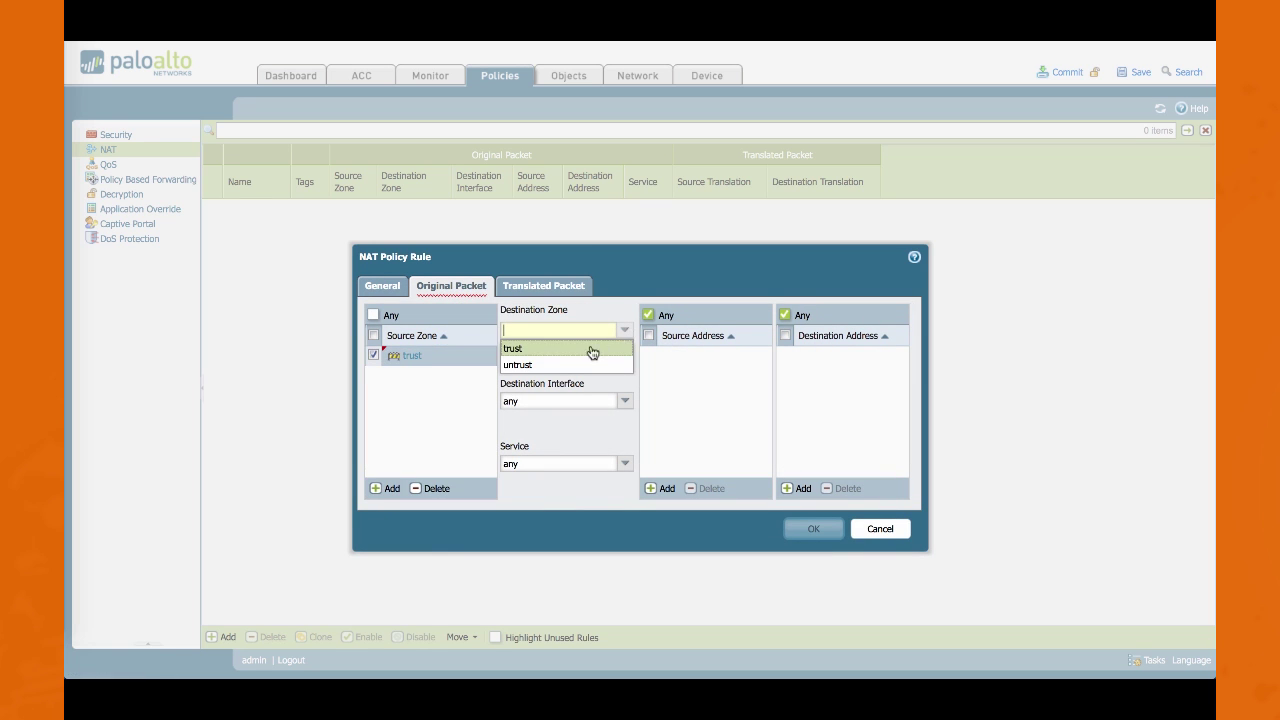
{"action": "left_click", "coordinate": [555, 364]}
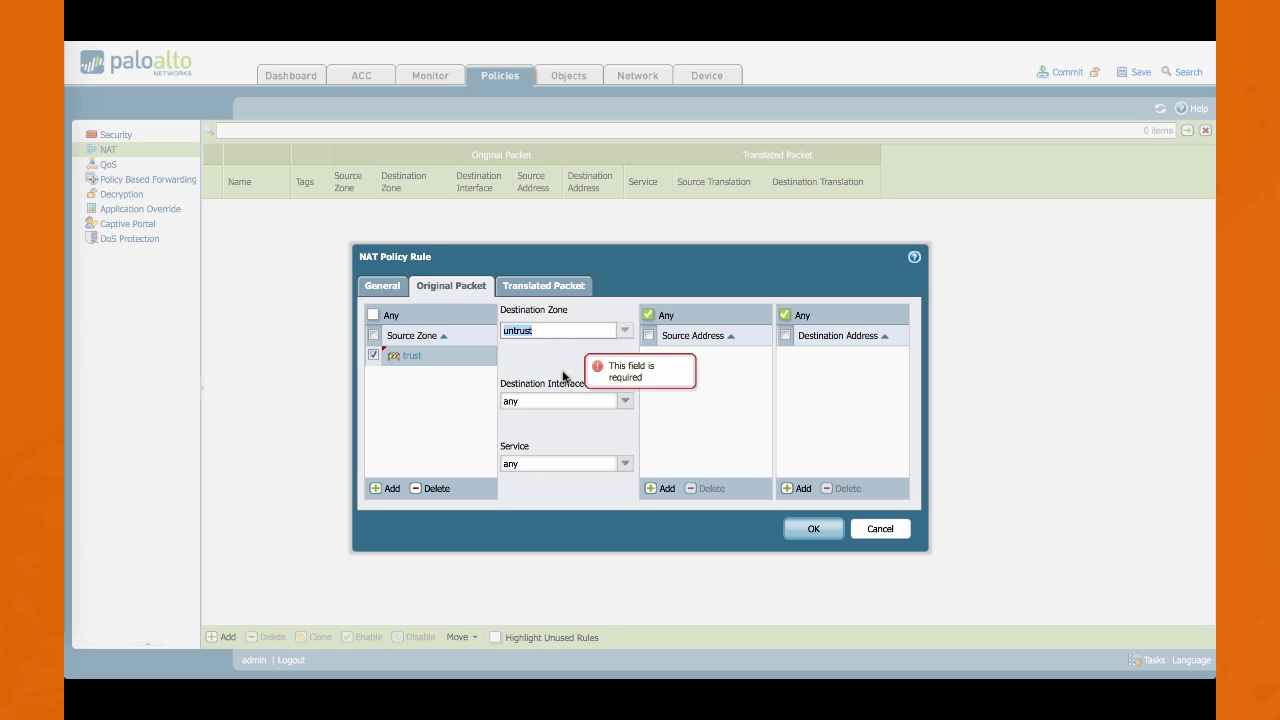
{"action": "left_click", "coordinate": [624, 401]}
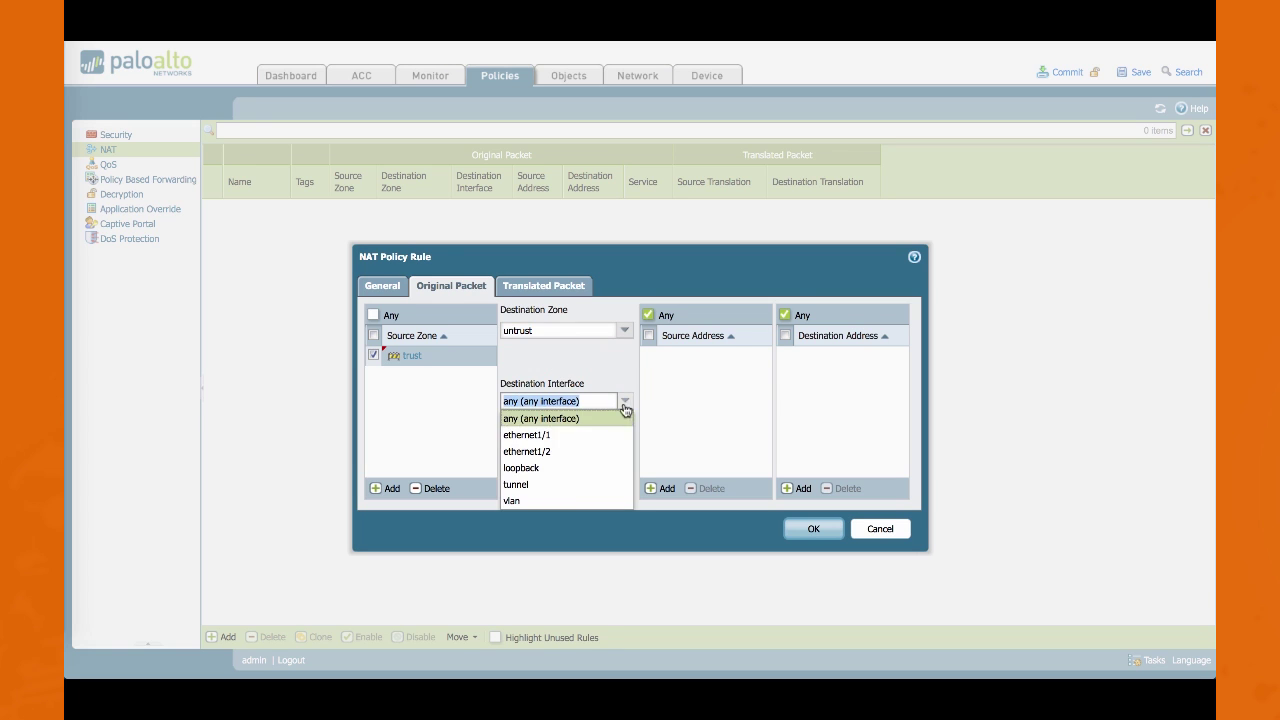
{"action": "left_click", "coordinate": [564, 436]}
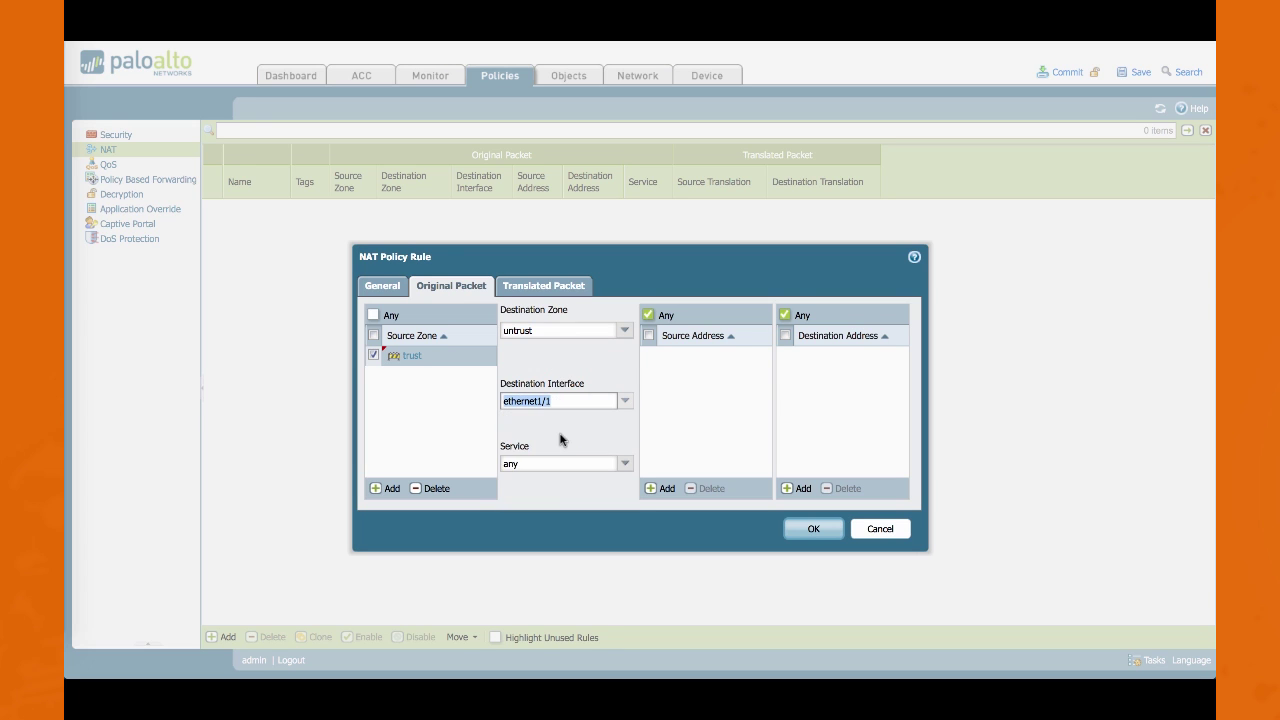
{"action": "left_click", "coordinate": [558, 285]}
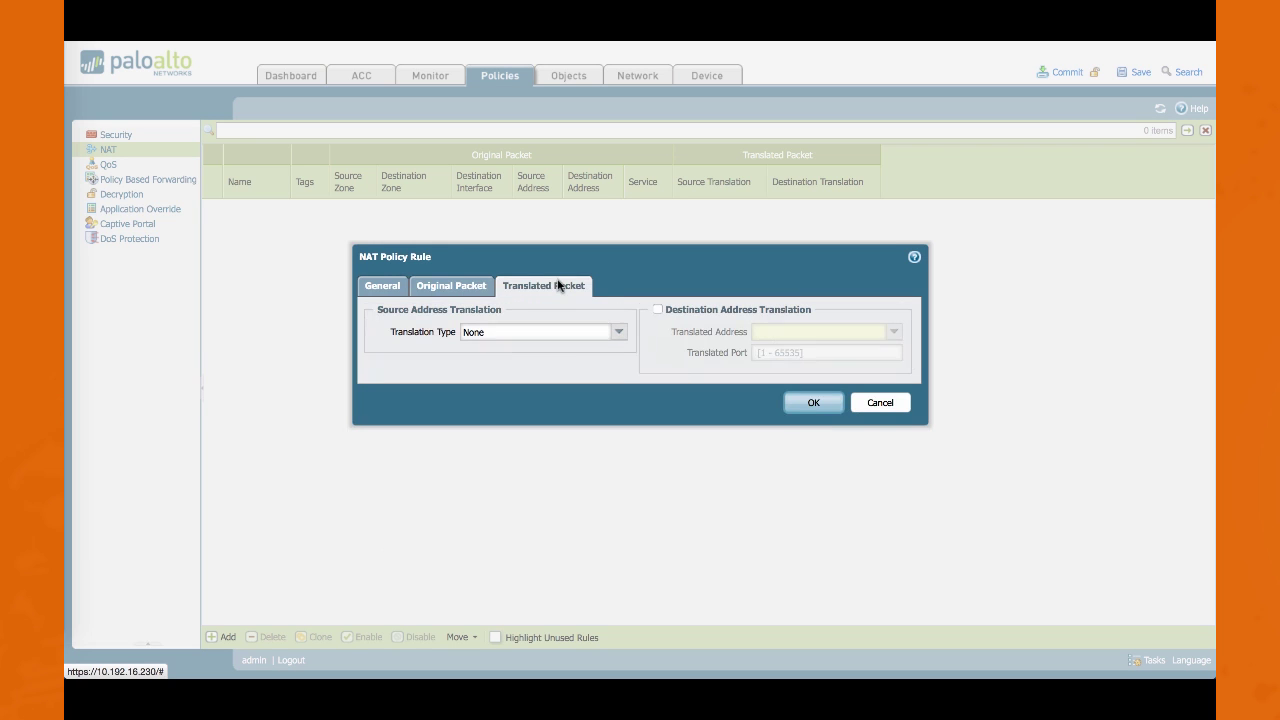
- Translate sources via Dynamic IP And Port to ethernet1/1's address 198.51.100.2/28 and save the rule
{"action": "left_click", "coordinate": [619, 333]}
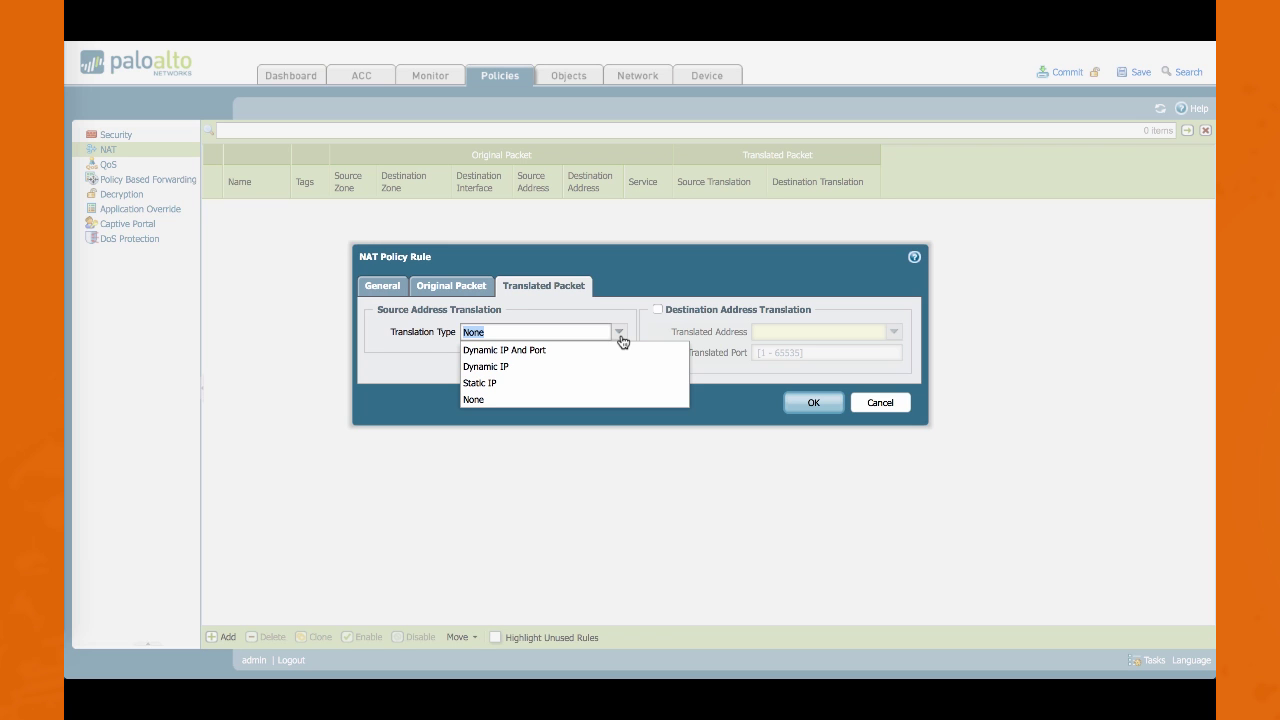
{"action": "left_click", "coordinate": [505, 352]}
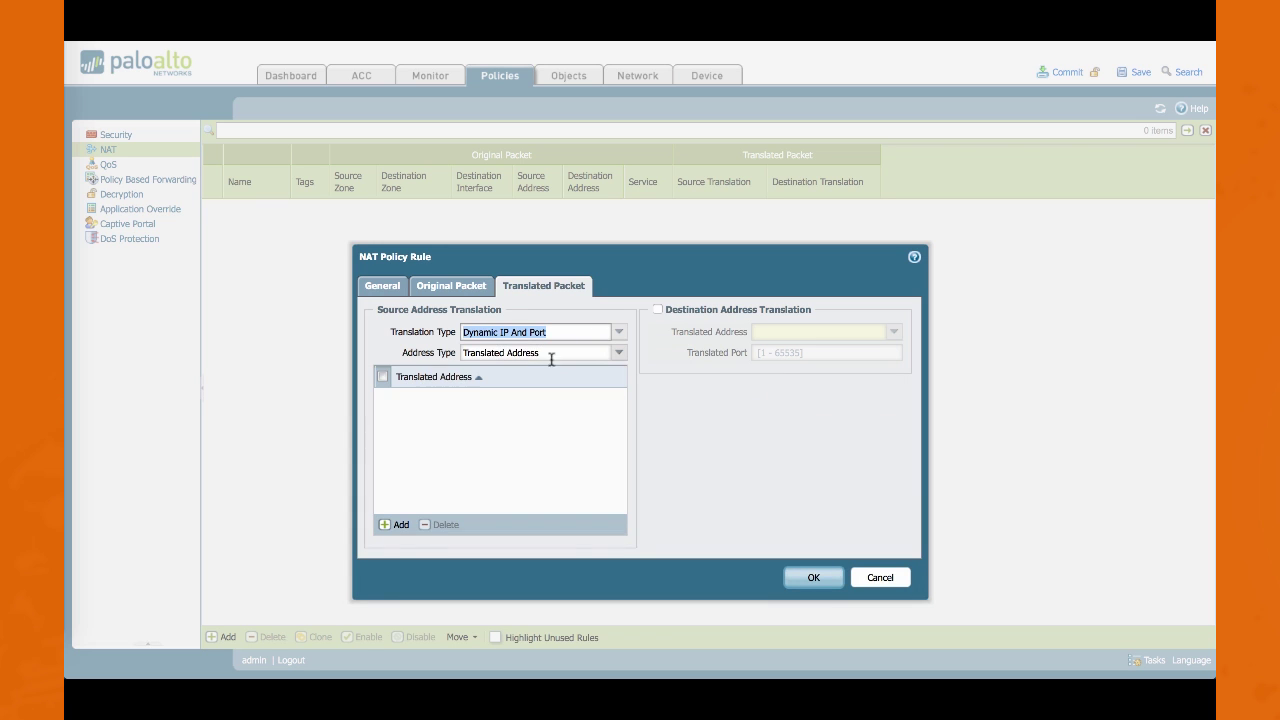
{"action": "left_click", "coordinate": [619, 353]}
{"action": "left_click", "coordinate": [515, 388]}
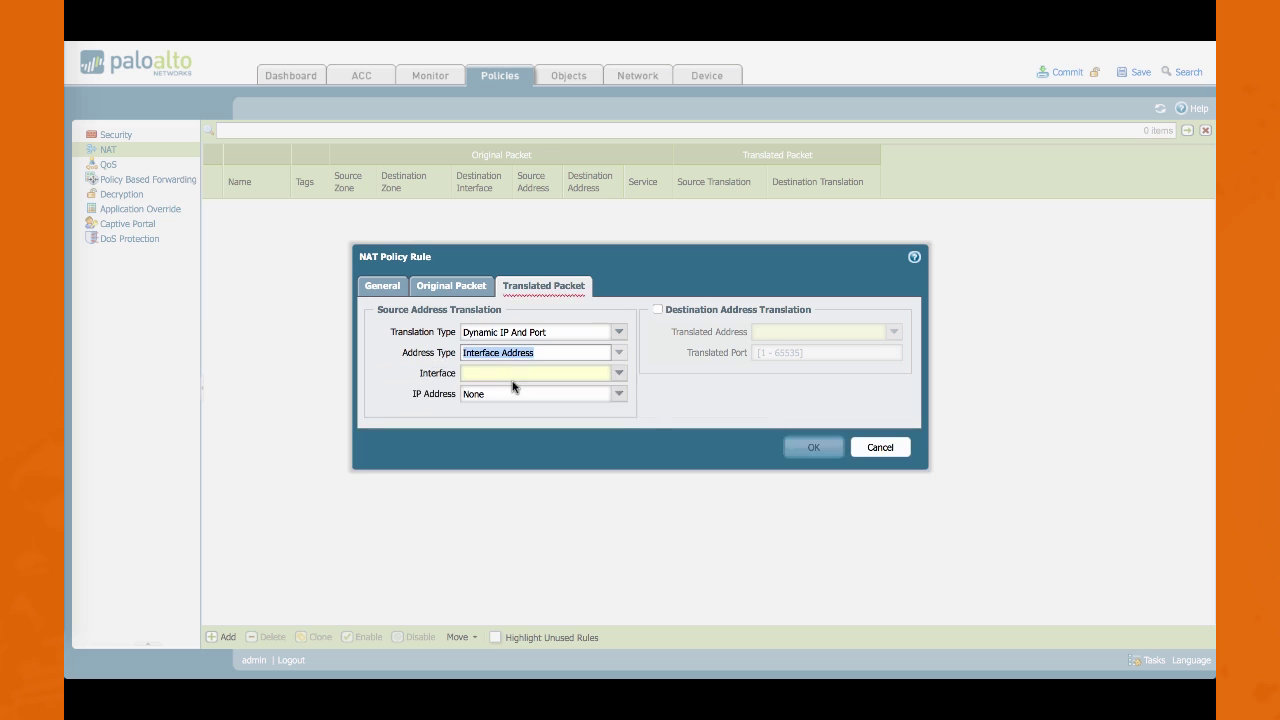
{"action": "left_click", "coordinate": [619, 373]}
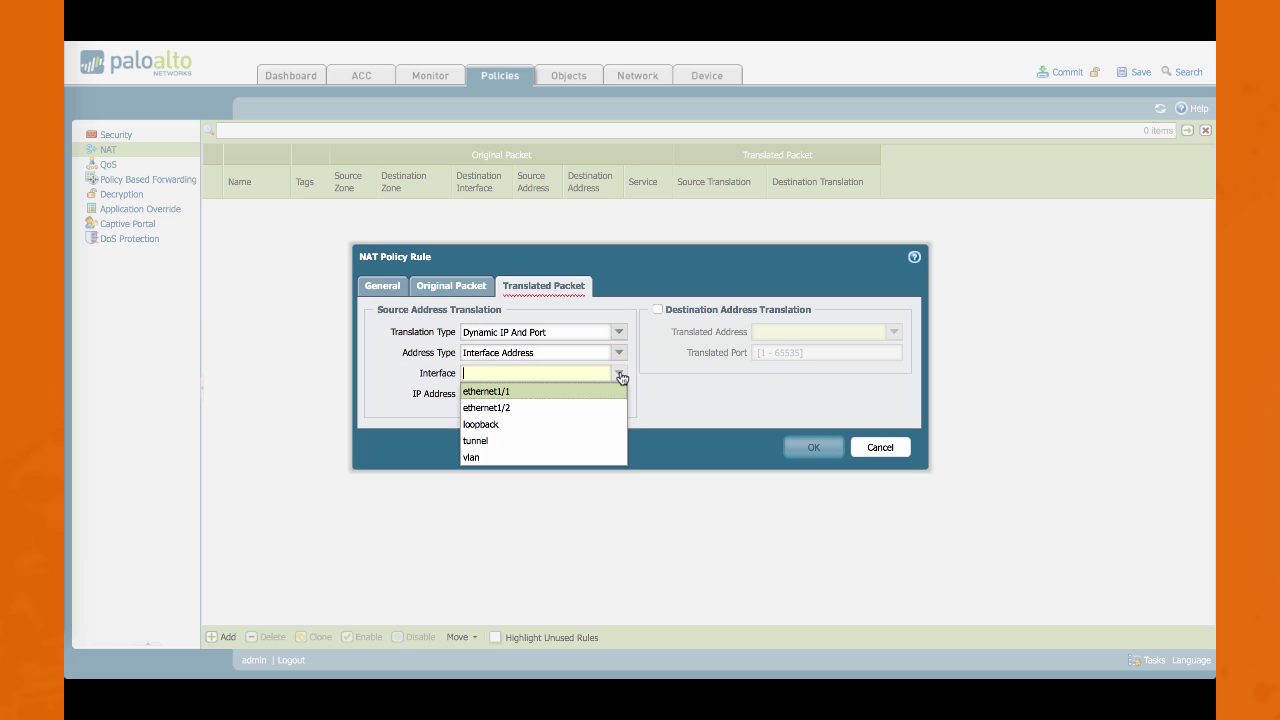
{"action": "left_click", "coordinate": [506, 392]}
{"action": "left_click", "coordinate": [620, 395]}
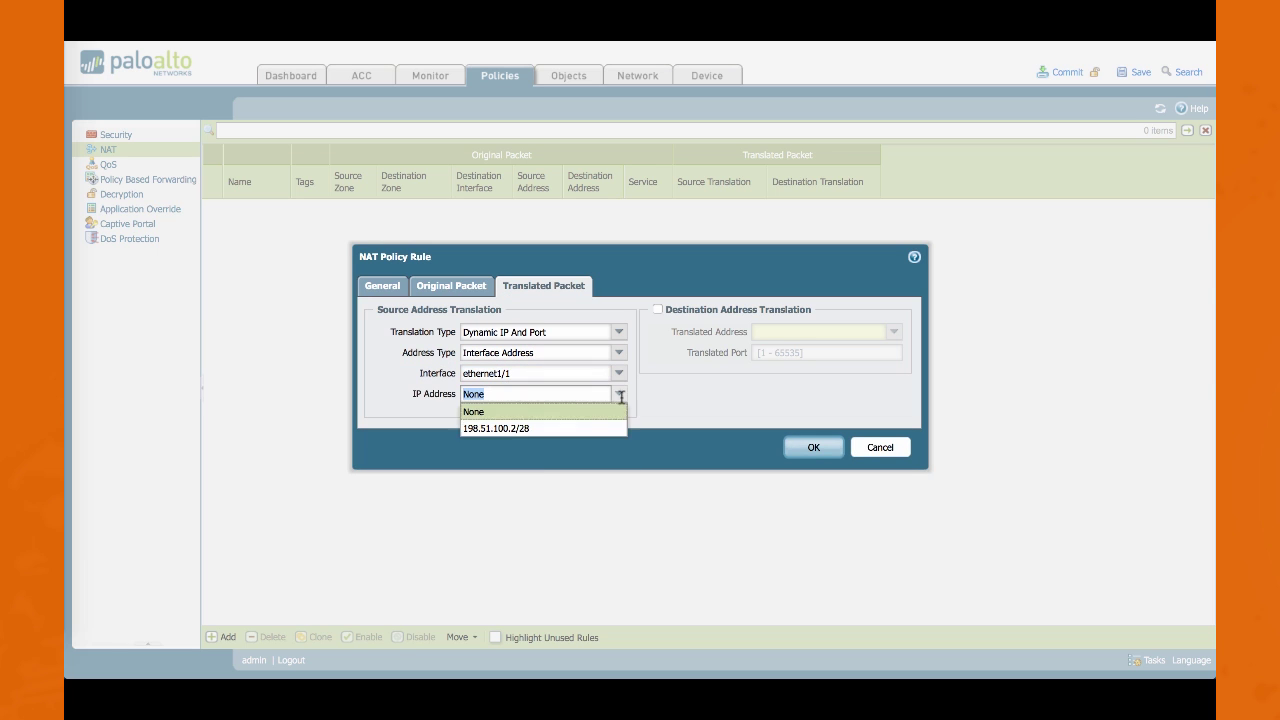
{"action": "left_click", "coordinate": [506, 428]}
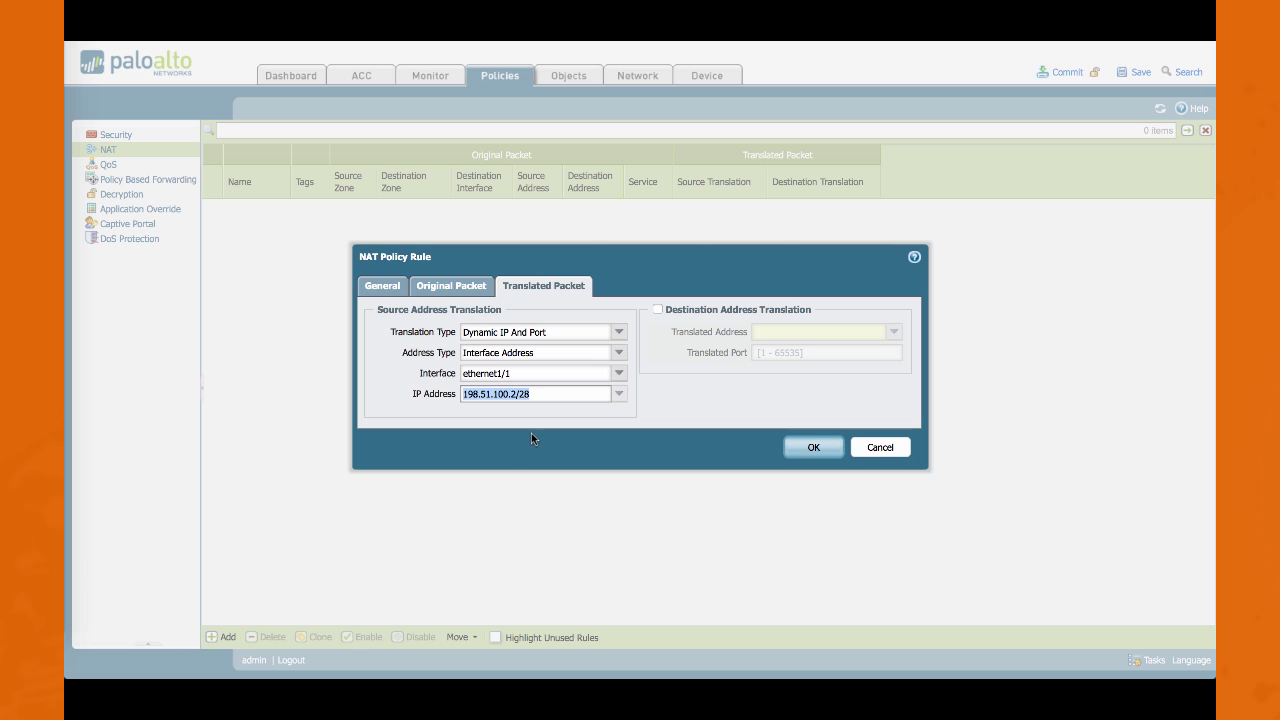
{"action": "left_click", "coordinate": [813, 448]}
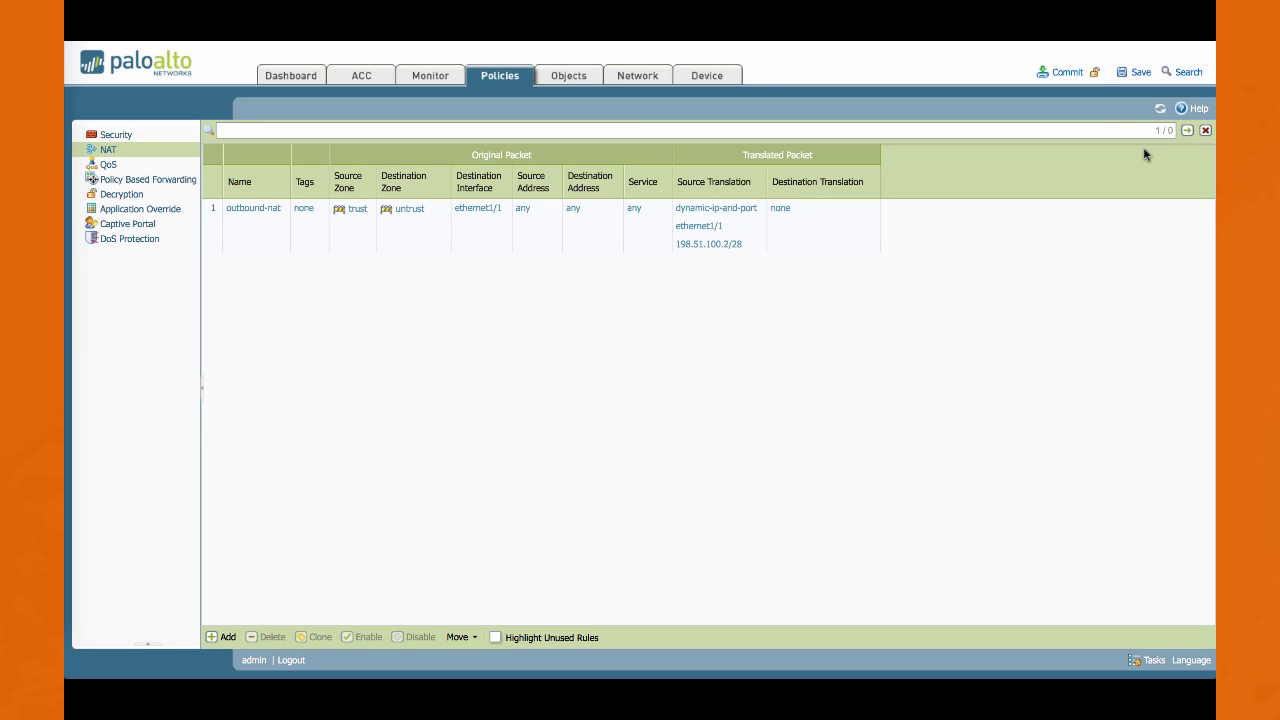
- Commit the changes, confirming that the running configuration will be overwritten
{"action": "left_click", "coordinate": [1067, 73]}
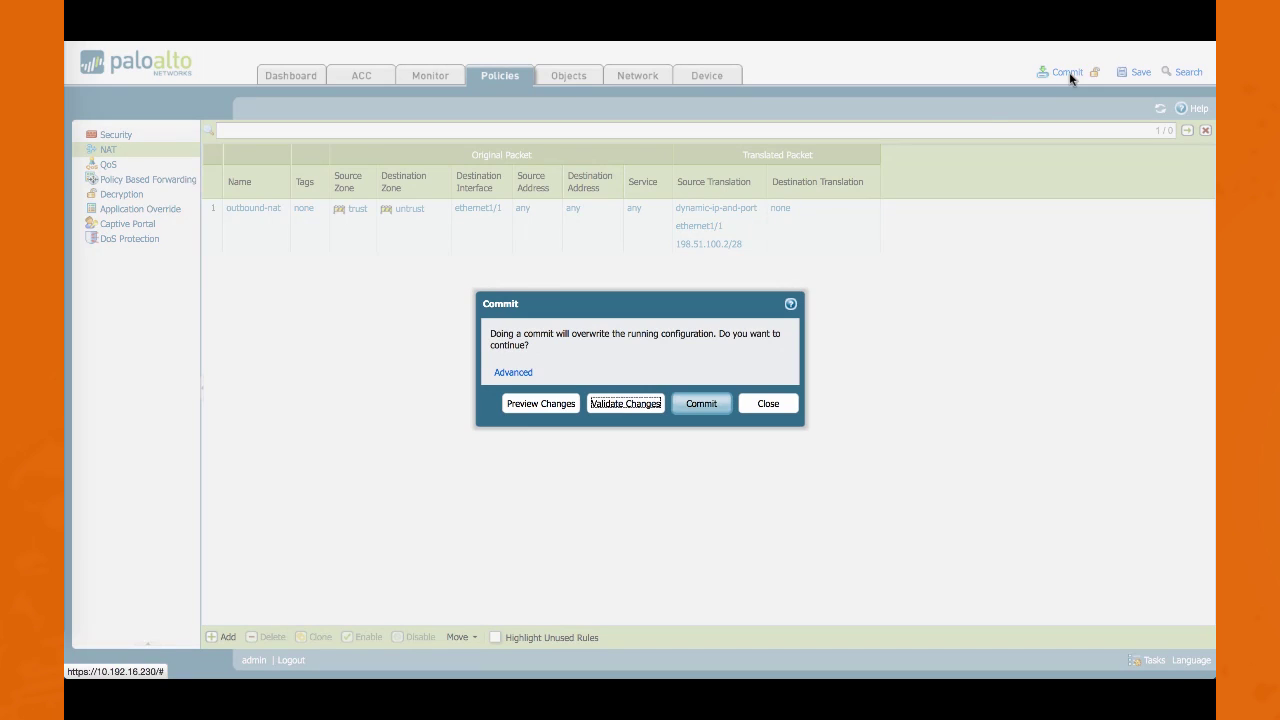
{"action": "left_click", "coordinate": [703, 405]}
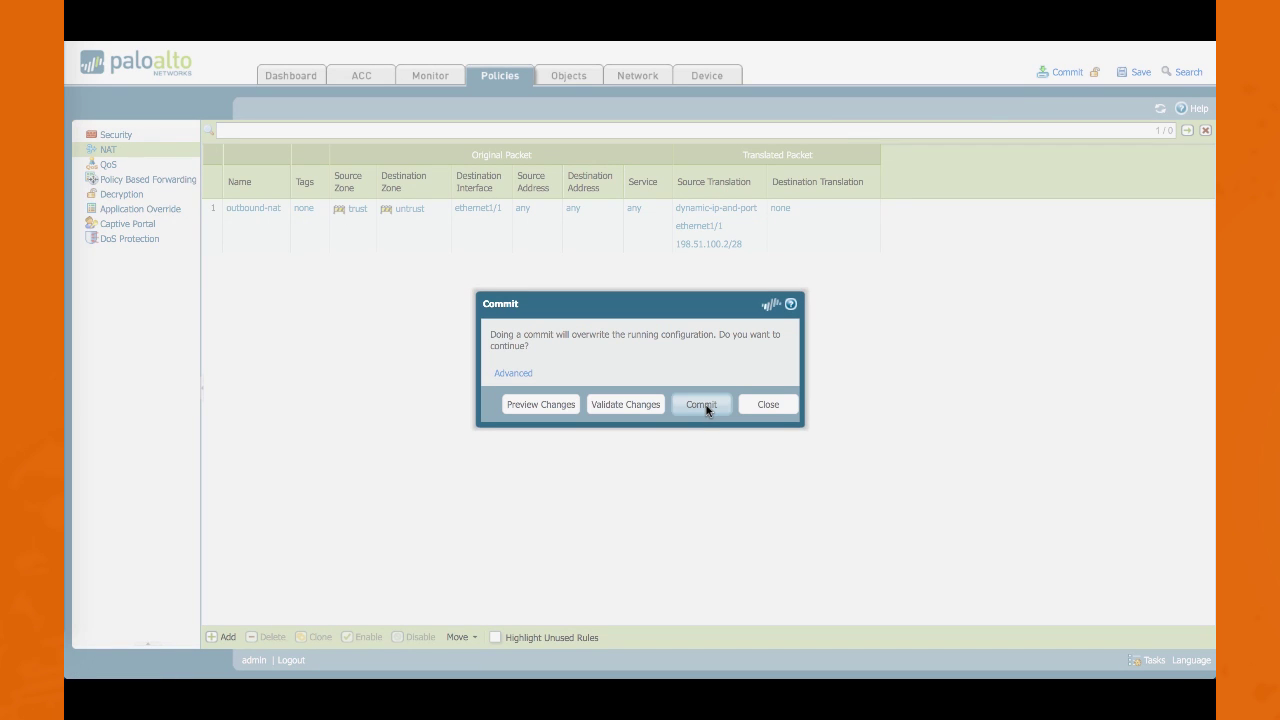